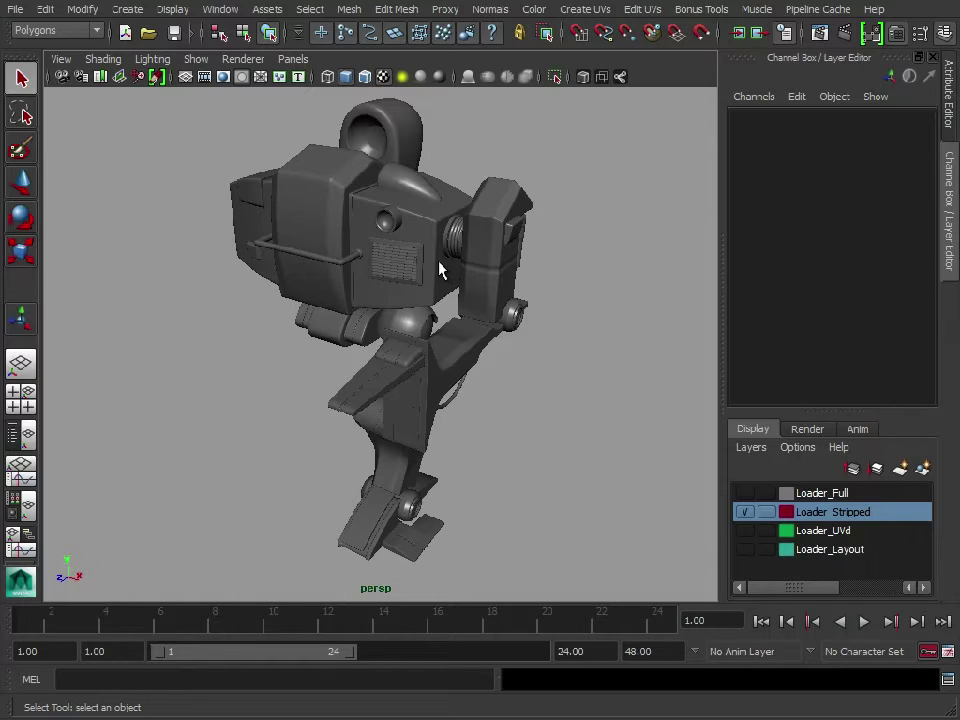
Step: Dolly in on the robot's shoulder to frame the L_Arm_Connector cylinder
alt+right_drag(345, 279, 480, 358)
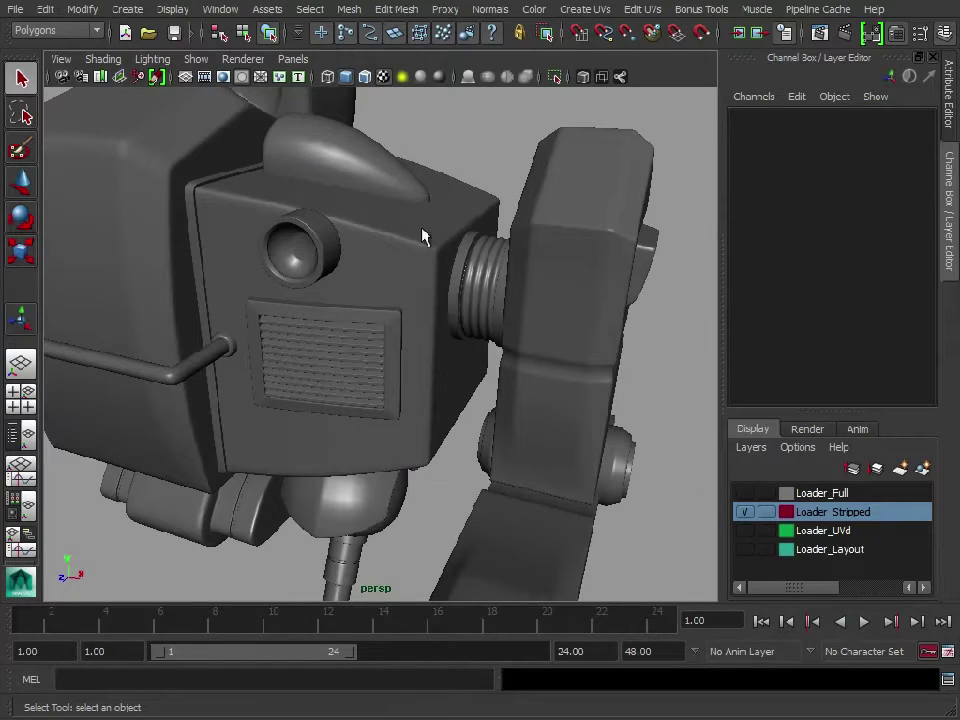
Step: Select the L_Arm_Connector cylinder and isolate it with Ctrl+1
click(472, 285)
alt+right_drag(391, 336, 450, 338)
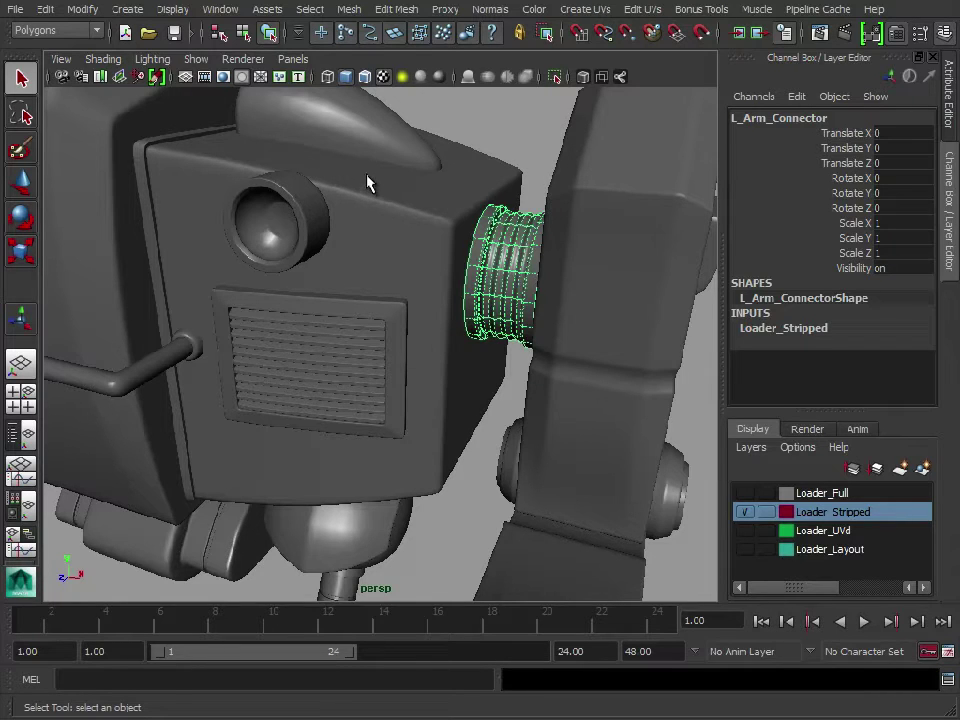
key(ctrl+1)
alt+middle_drag(568, 300, 517, 388)
alt+drag(517, 388, 513, 355)
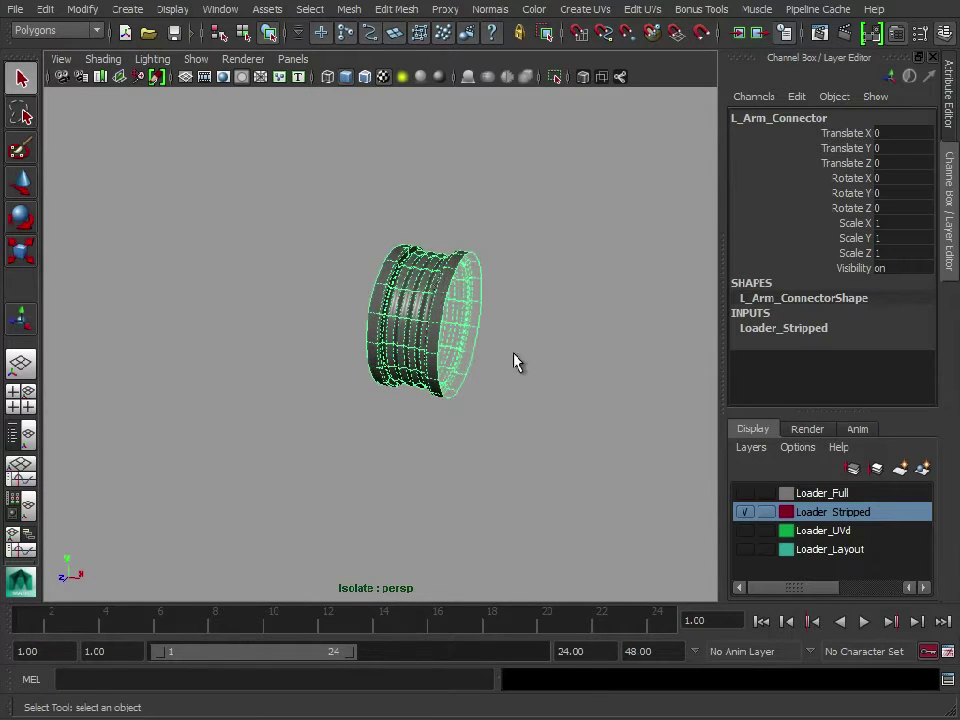
Step: Assign the existing CheckerMap material to the connector and tumble around to inspect it
right_click(424, 252)
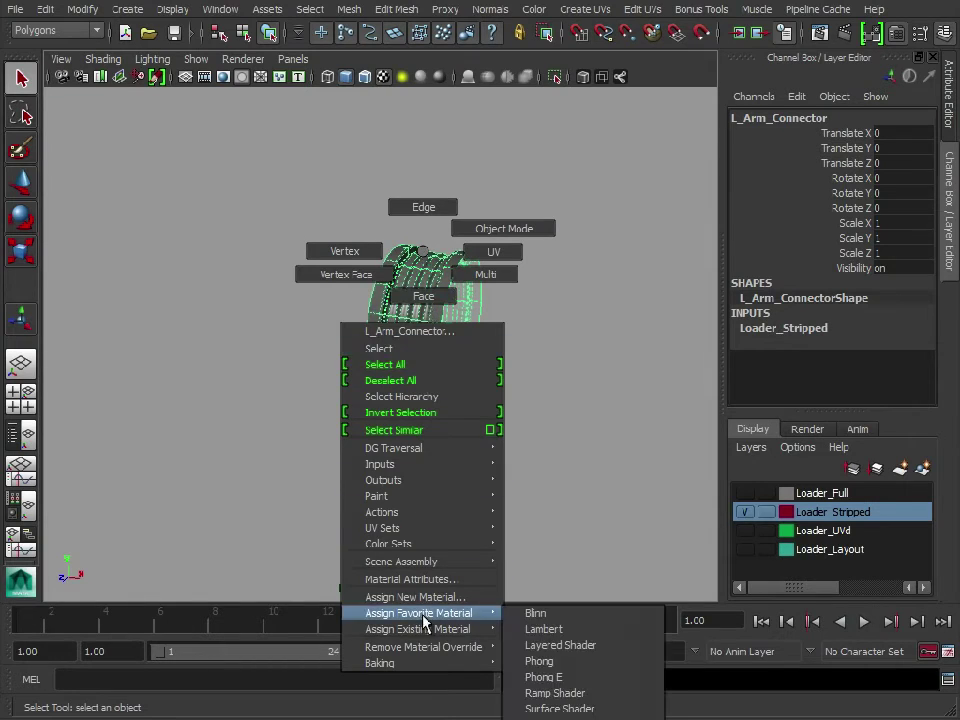
mouse_move(430, 629)
click(543, 630)
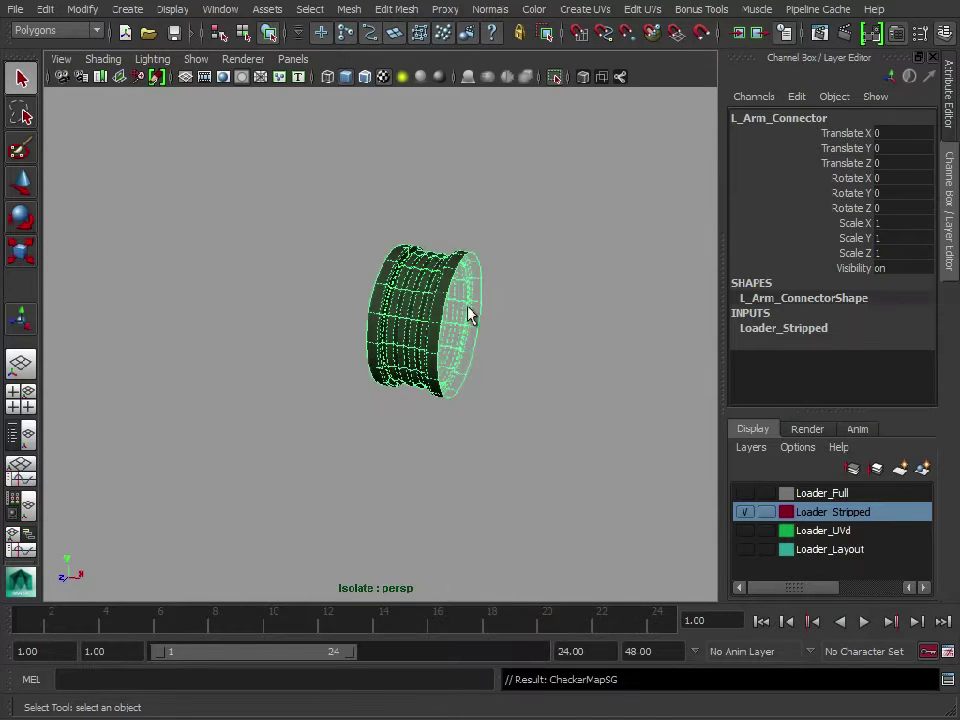
alt+drag(469, 315, 386, 313)
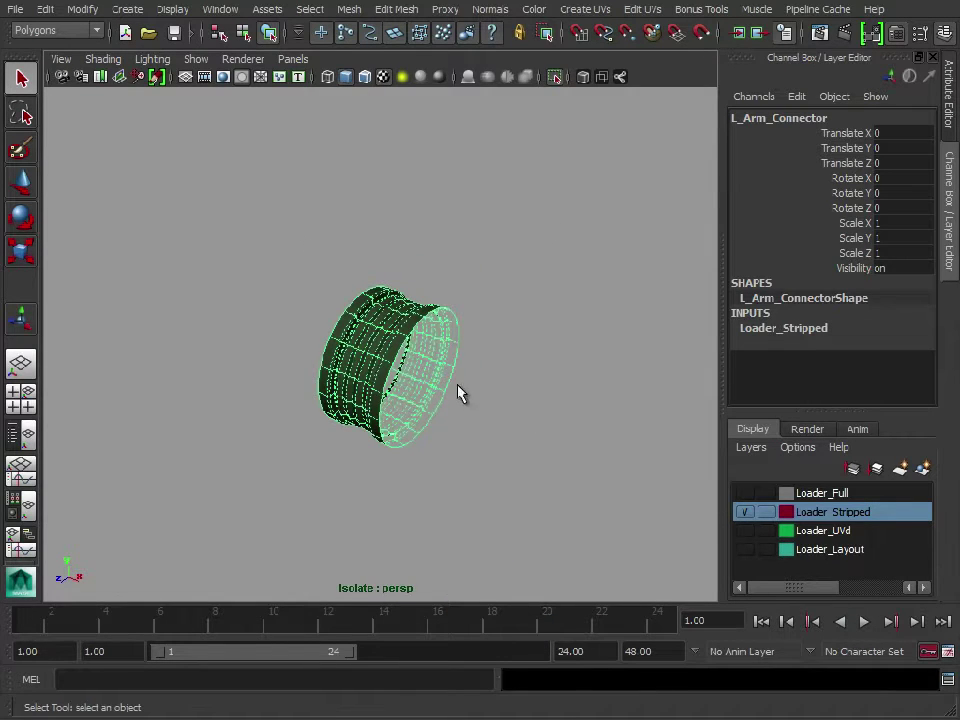
alt+drag(459, 392, 414, 306)
Step: Apply a Z-axis, bounding-box planar UV projection to the connector, then return to Object Mode
key(space)
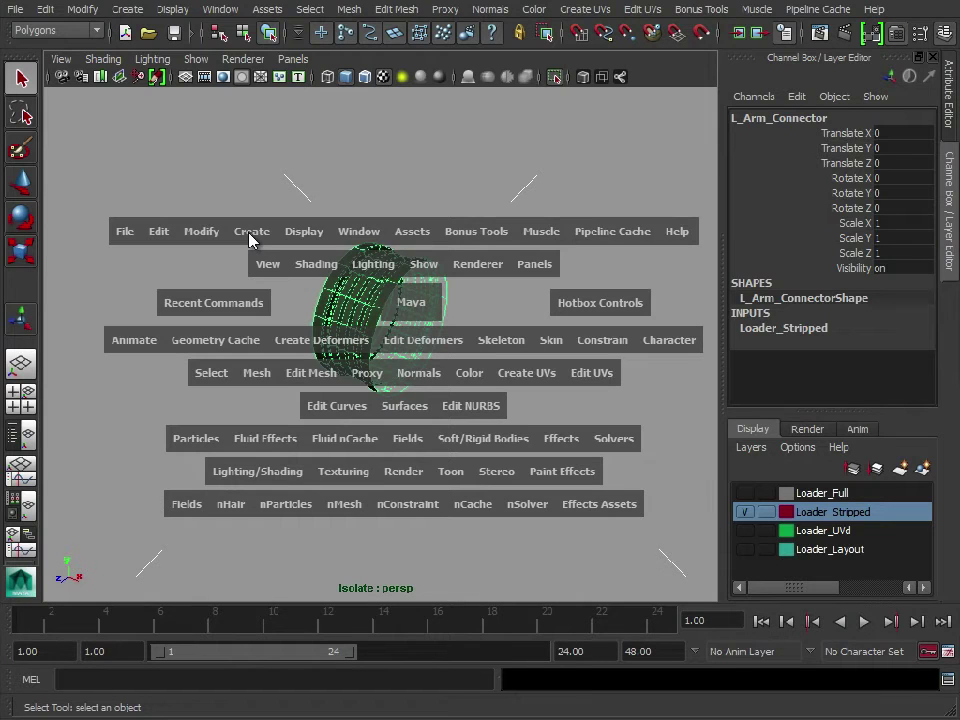
click(527, 373)
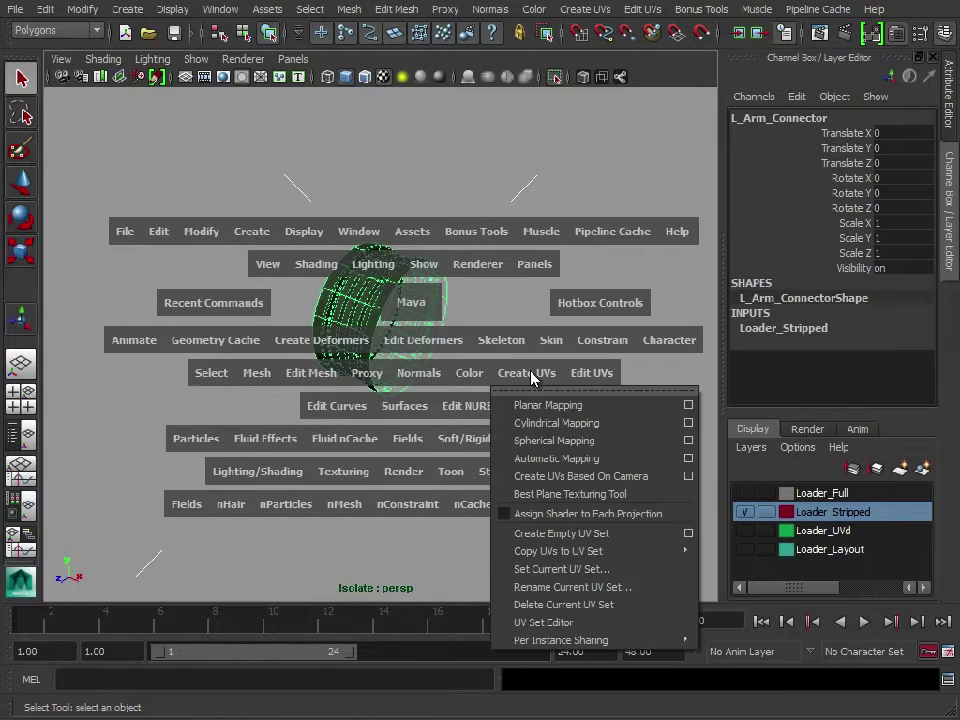
click(688, 407)
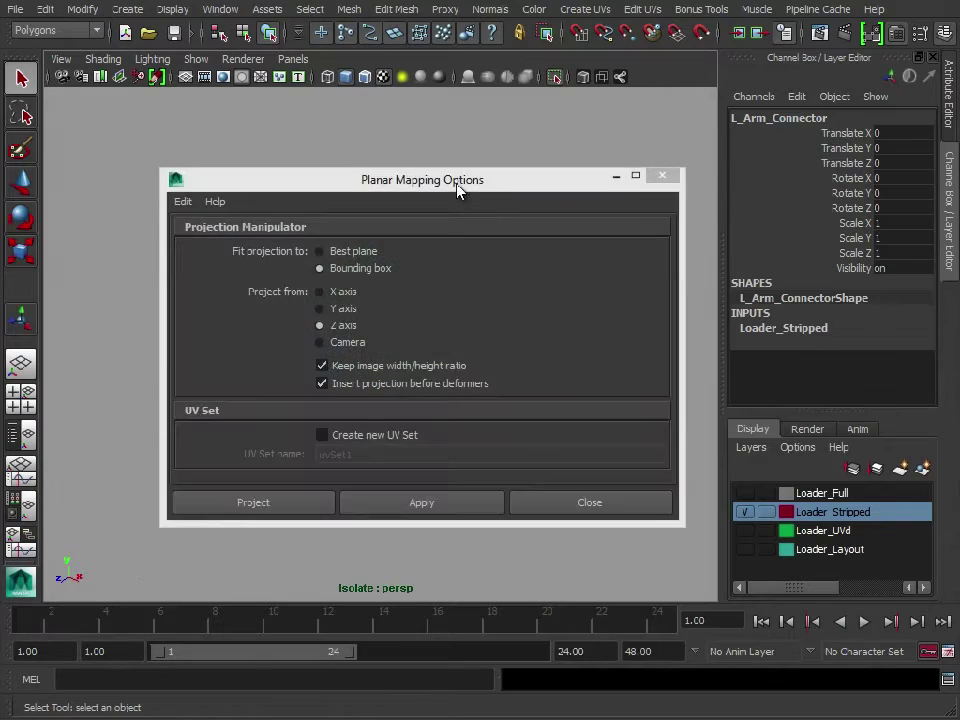
drag(456, 190, 680, 20)
alt+middle_drag(280, 275, 258, 276)
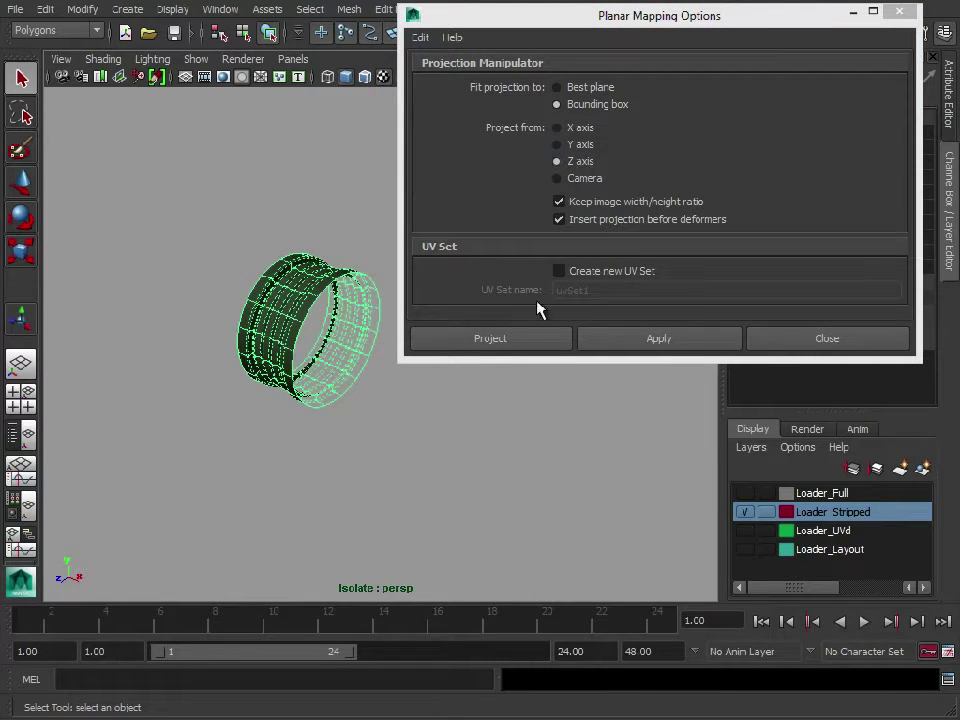
click(679, 339)
click(778, 338)
scroll(577, 355, up, 3)
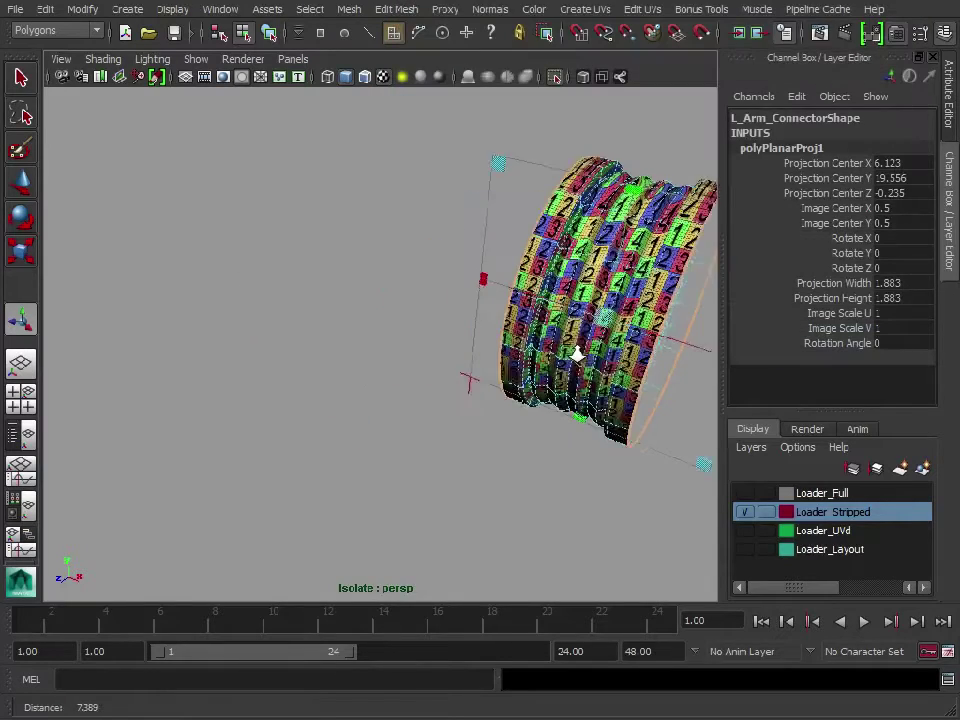
right_drag(565, 295, 643, 229)
click(540, 305)
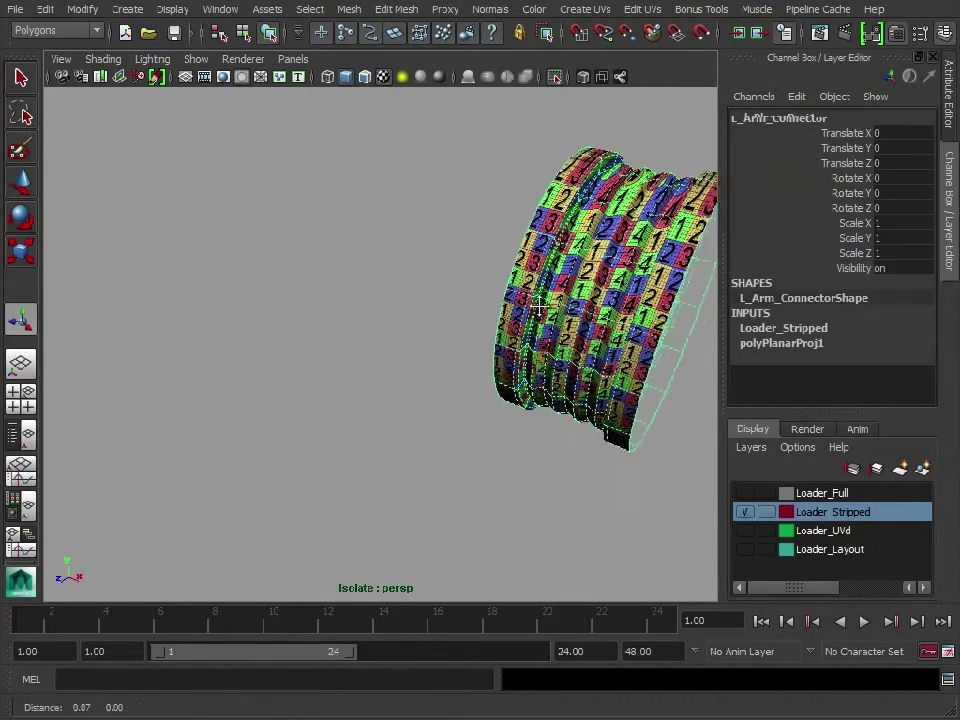
alt+drag(540, 305, 438, 308)
alt+drag(506, 324, 412, 443)
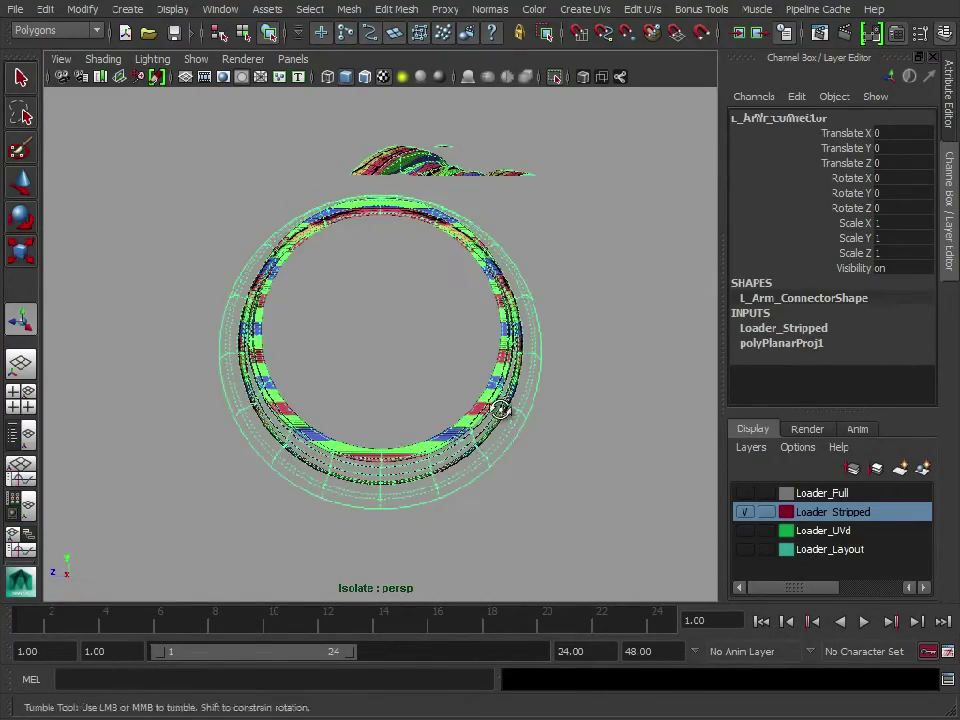
alt+drag(500, 410, 277, 332)
alt+drag(320, 292, 426, 369)
alt+right_drag(426, 369, 630, 351)
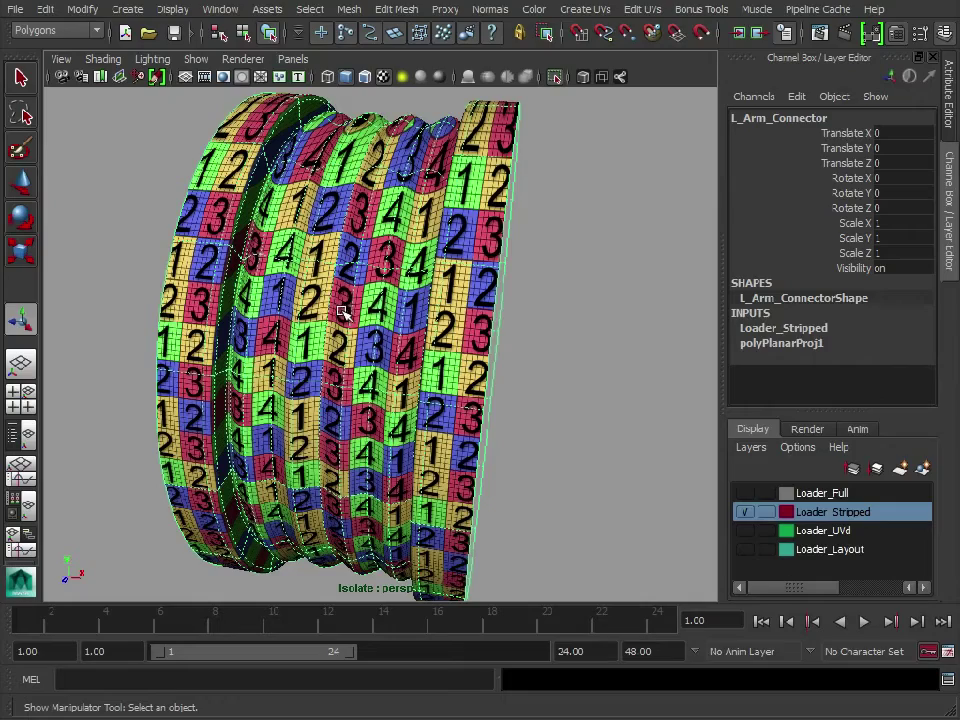
alt+drag(568, 414, 396, 431)
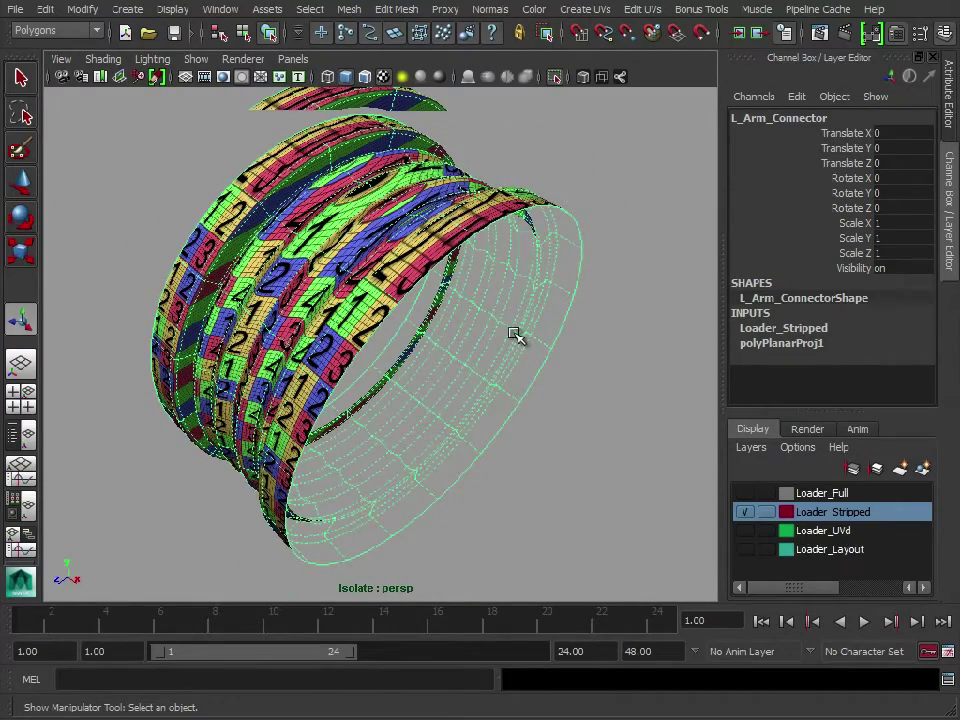
alt+drag(422, 280, 340, 320)
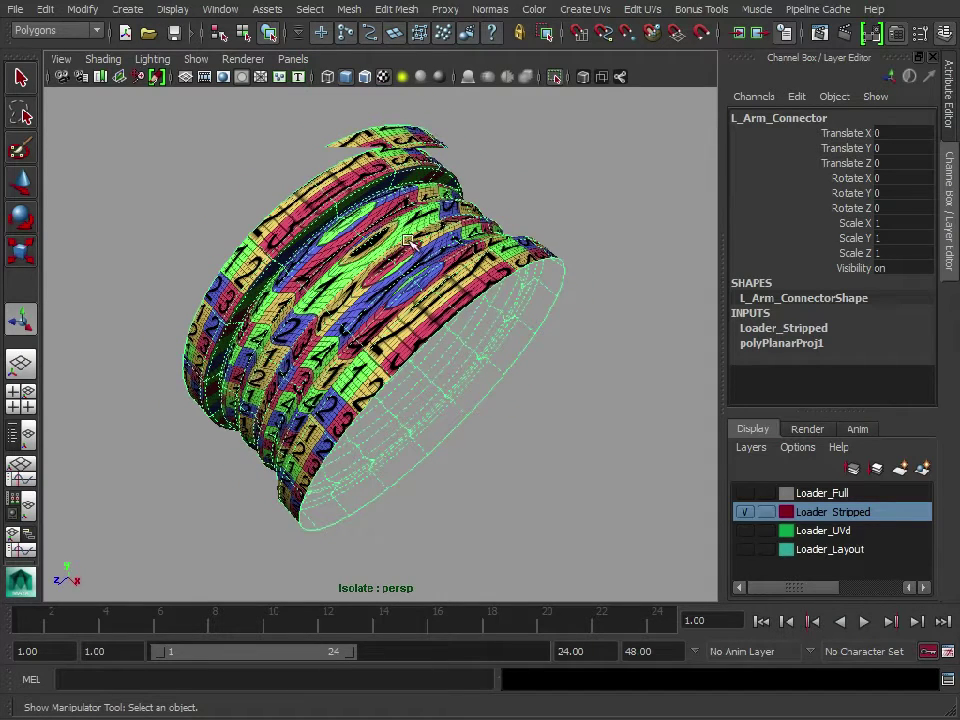
alt+drag(572, 364, 466, 355)
alt+drag(336, 343, 476, 268)
Step: Place the UV Texture Editor at upper right, enlarge it, and zoom in on the connector's UVs
click(220, 9)
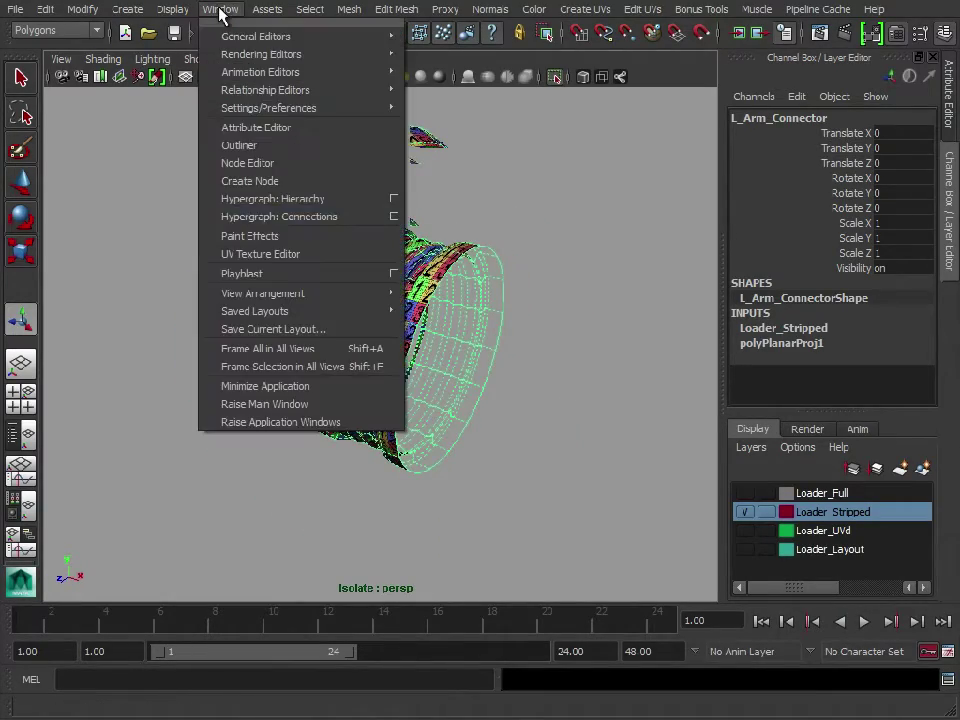
click(284, 258)
drag(420, 197, 660, 58)
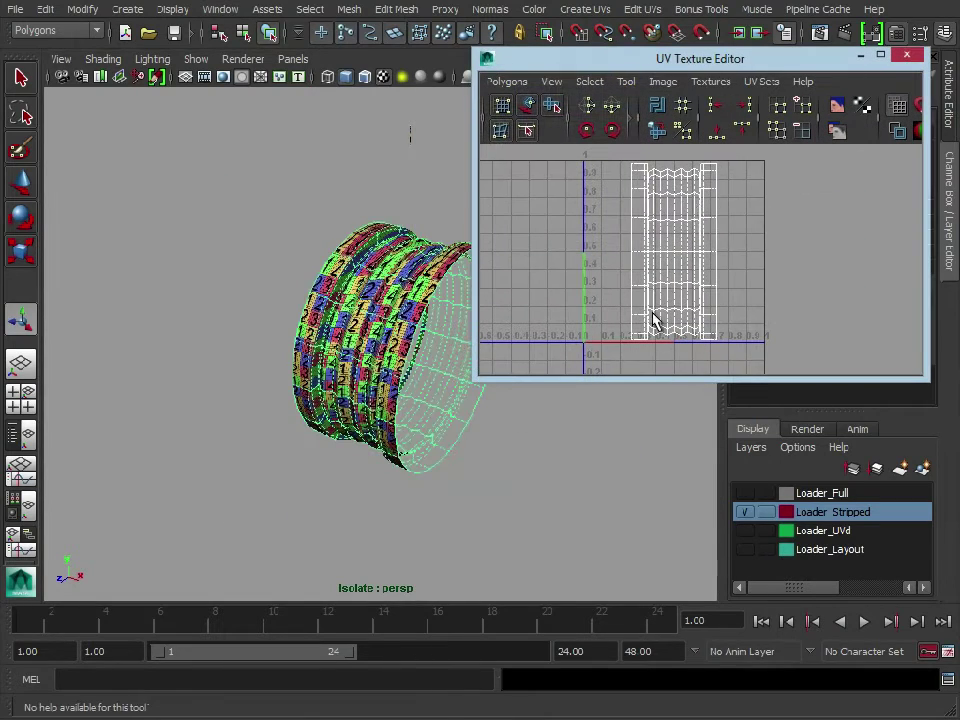
drag(477, 379, 559, 570)
alt+right_drag(628, 426, 806, 450)
alt+drag(271, 330, 330, 380)
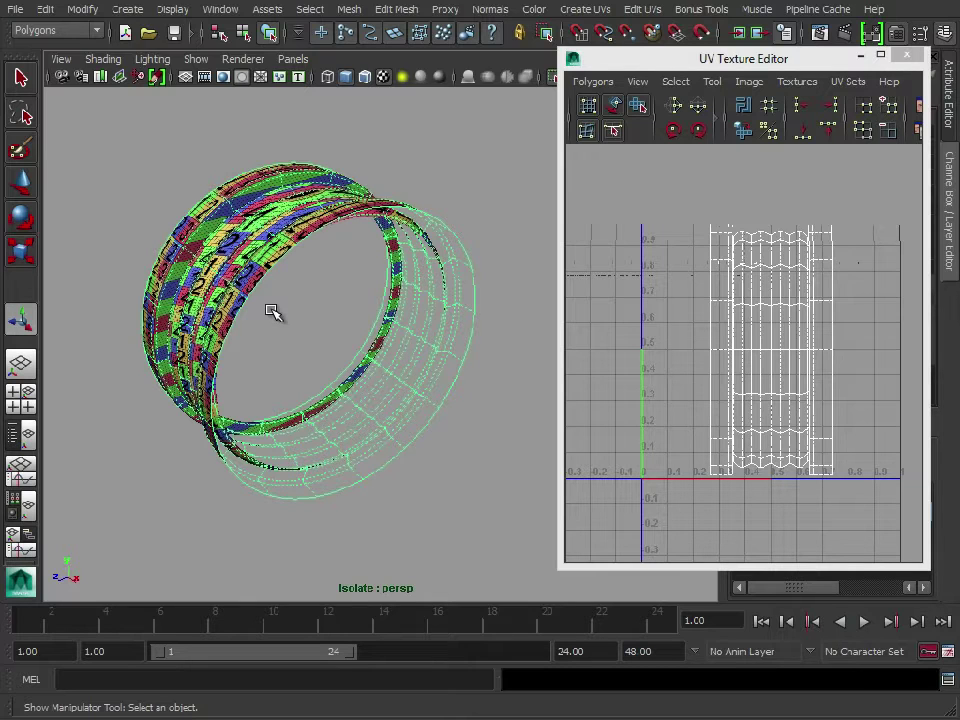
Step: Cut the ring's UVs along a selected edge to create a seam
right_click(326, 451)
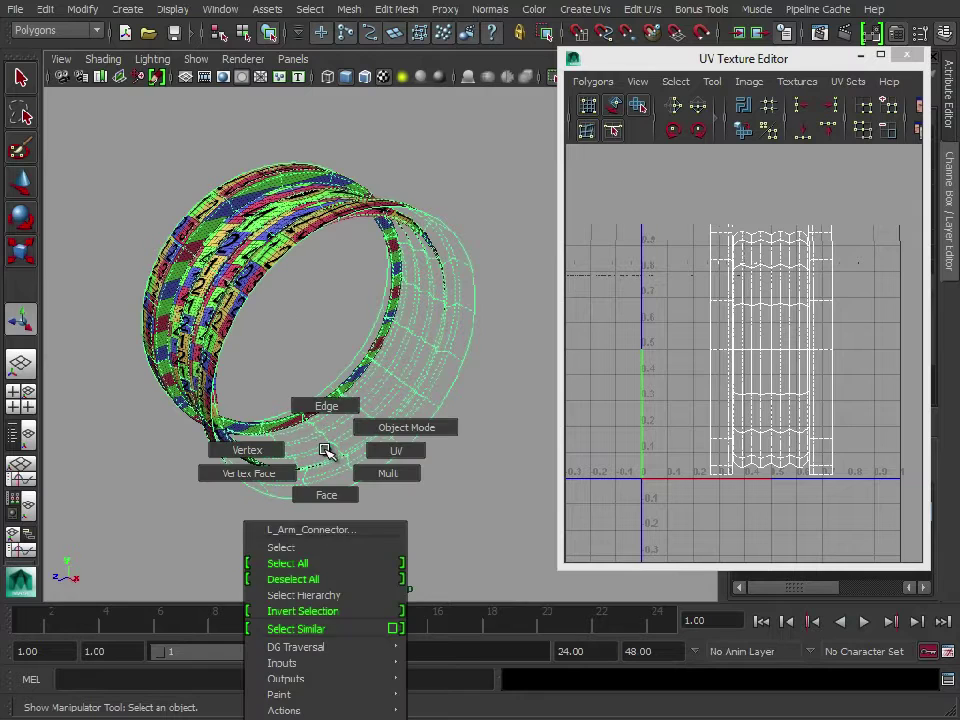
alt+drag(326, 451, 261, 489)
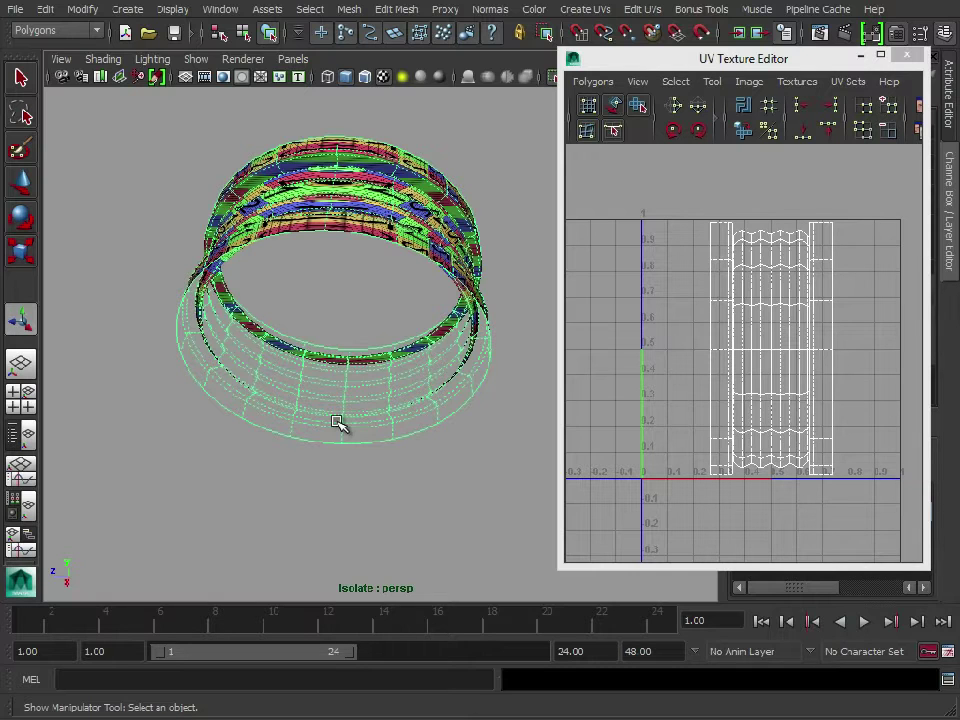
alt+drag(315, 454, 394, 437)
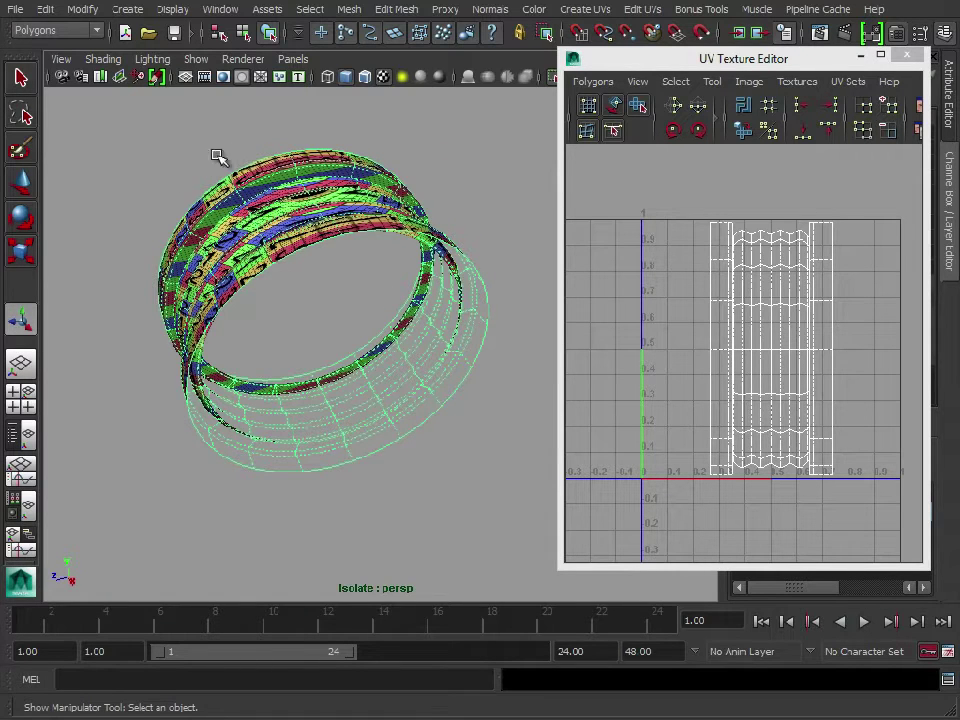
right_drag(349, 433, 345, 398)
click(337, 428)
alt+drag(337, 428, 455, 470)
click(593, 81)
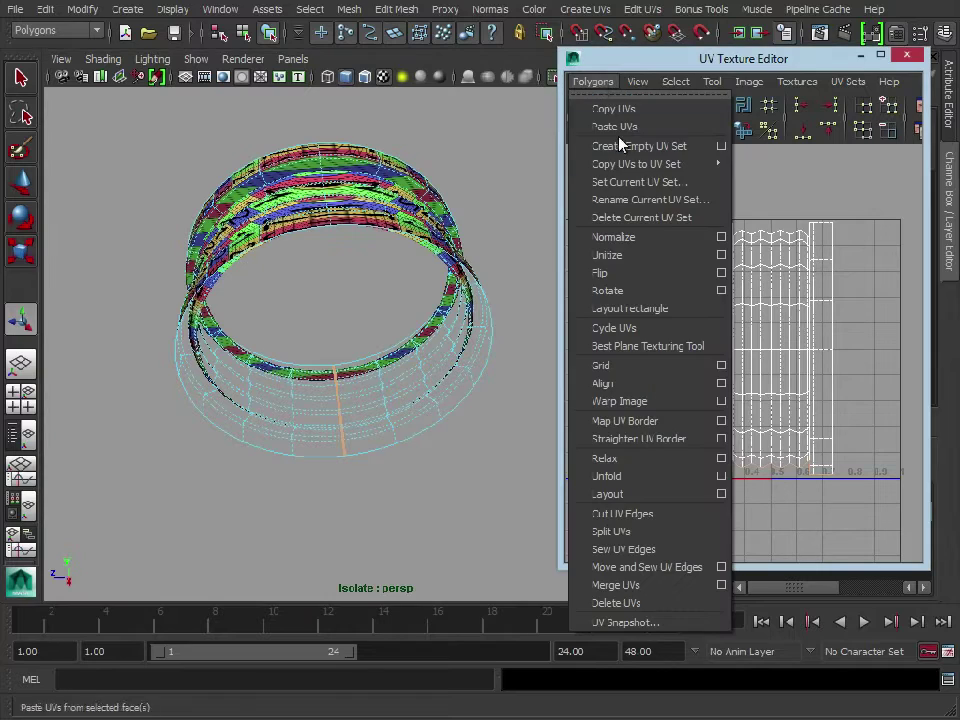
click(641, 514)
alt+drag(545, 485, 383, 420)
Step: Select all UVs of the ring's shell and bring up the Unfold UVs Options
key(F8)
scroll(640, 410, down, 2)
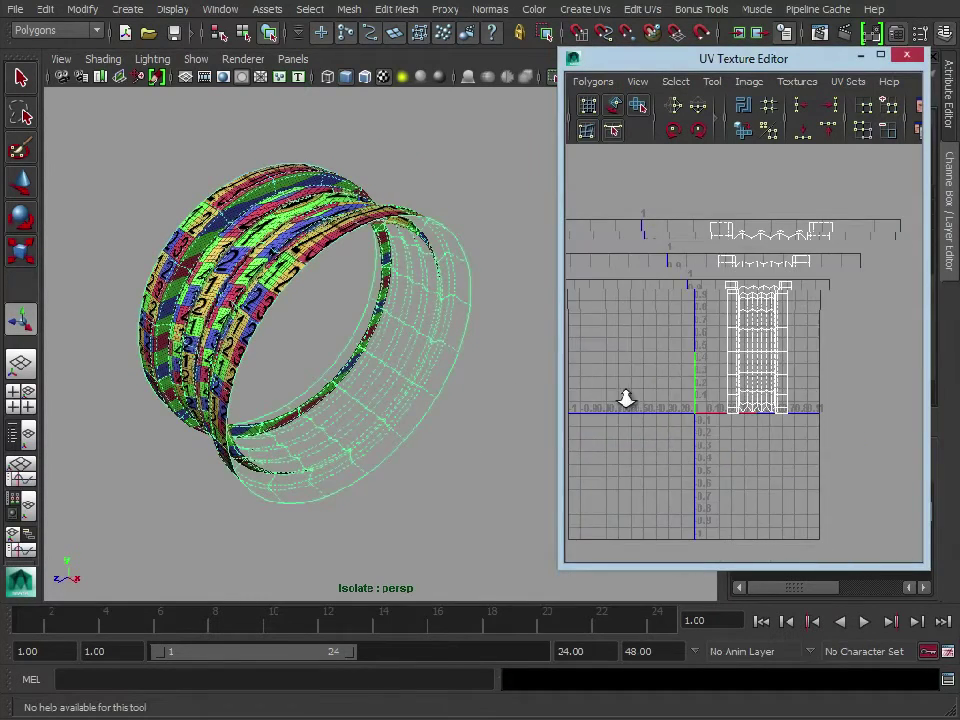
right_drag(686, 336, 757, 337)
drag(834, 501, 718, 161)
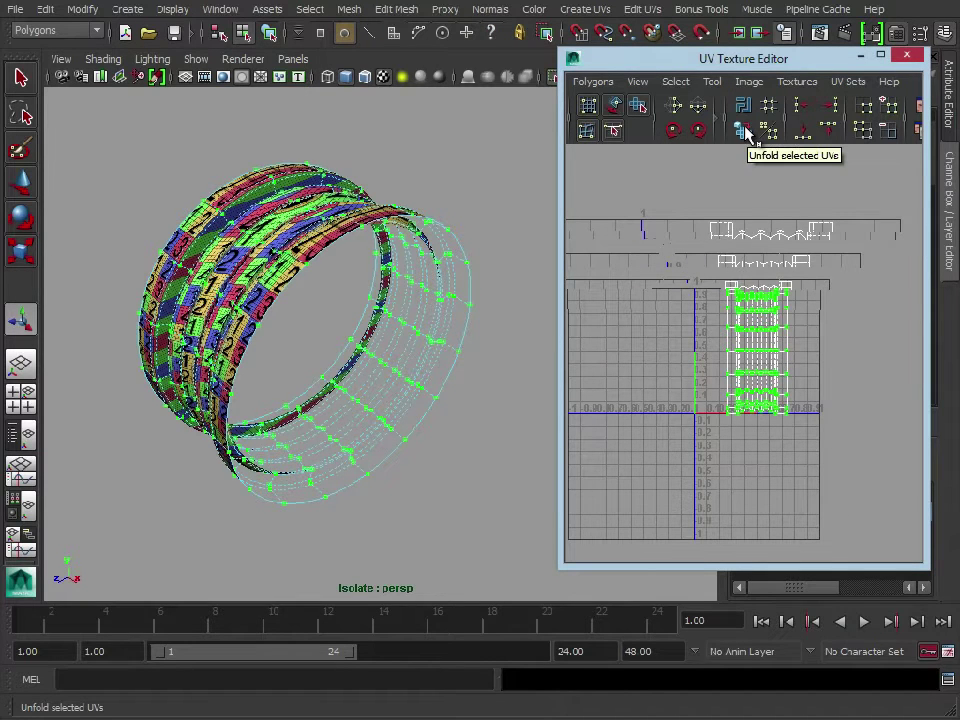
shift+click(745, 133)
Step: Reset the Unfold UVs Options to defaults (constraint None, 5000 iterations) and move the window aside
drag(510, 173, 436, 58)
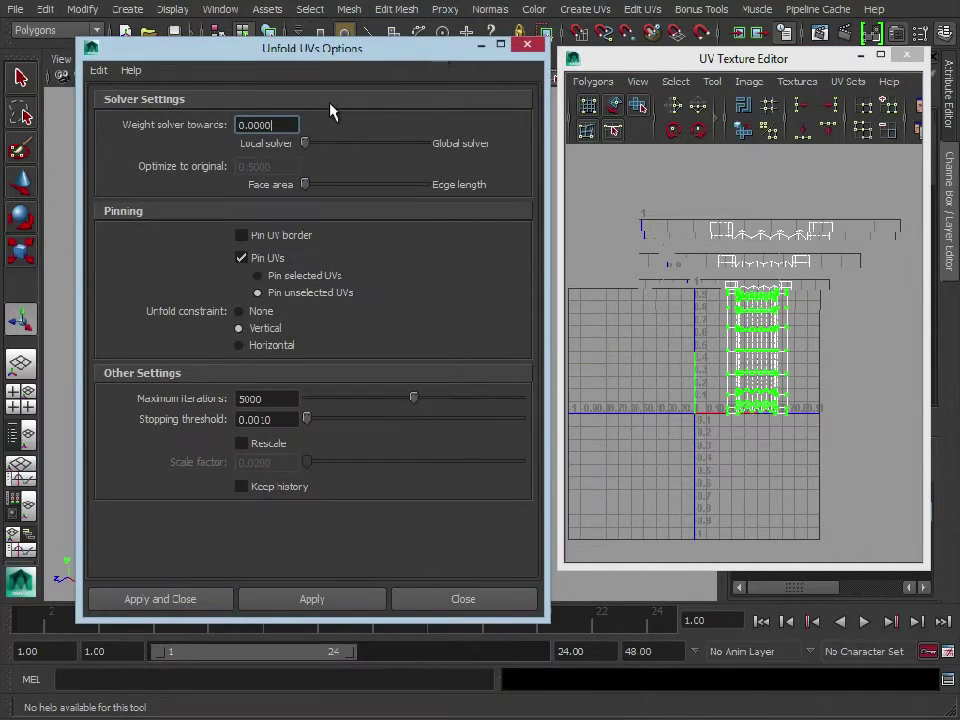
click(109, 70)
click(105, 106)
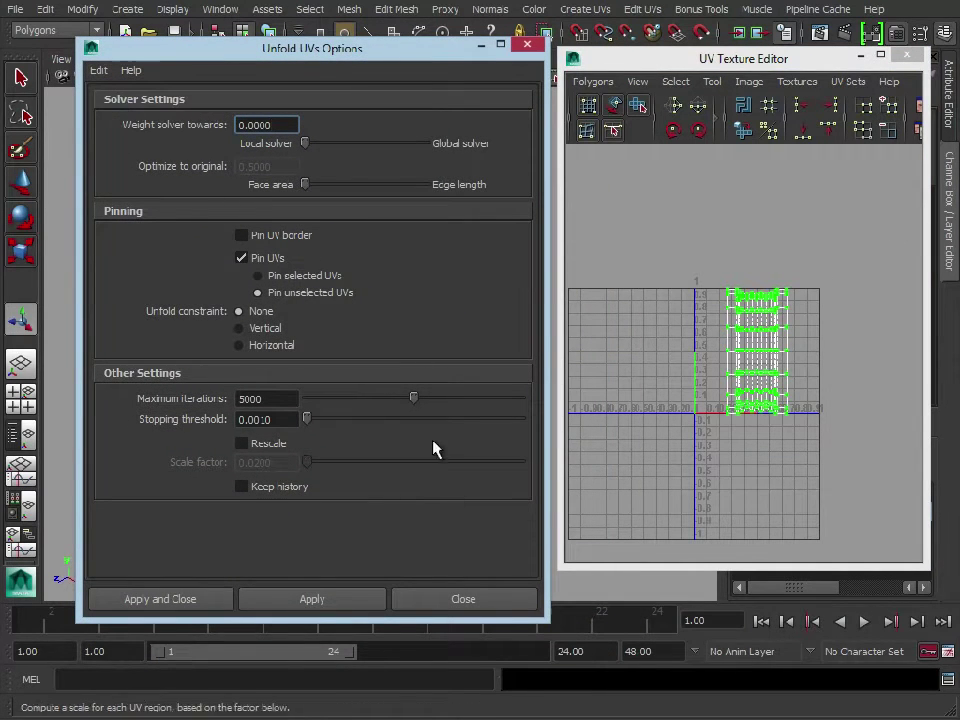
drag(390, 54, 350, 44)
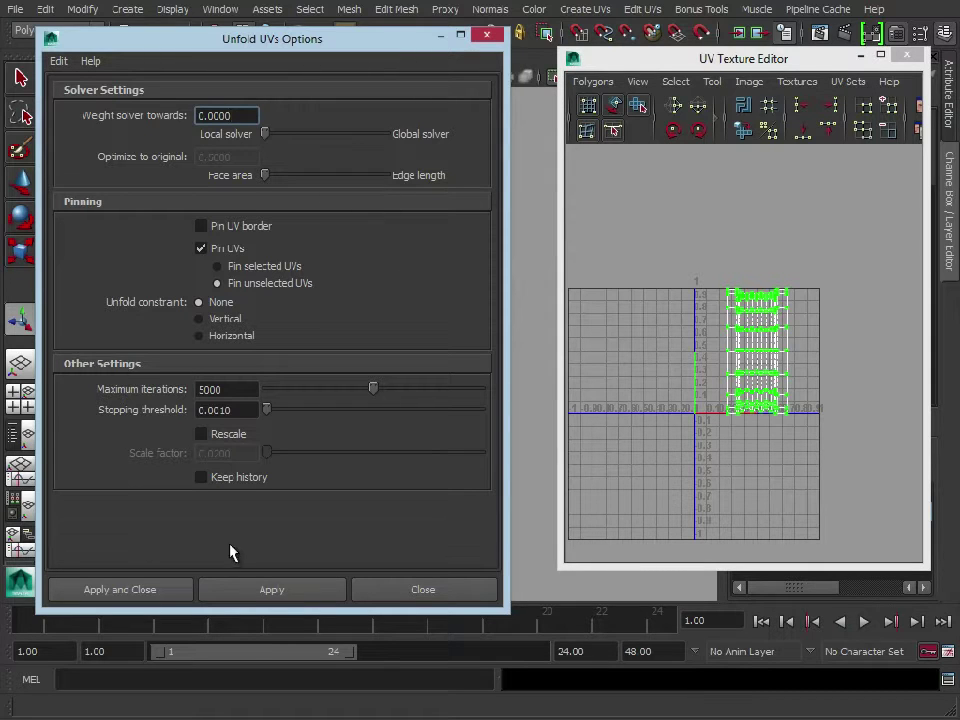
scroll(745, 320, up, 1)
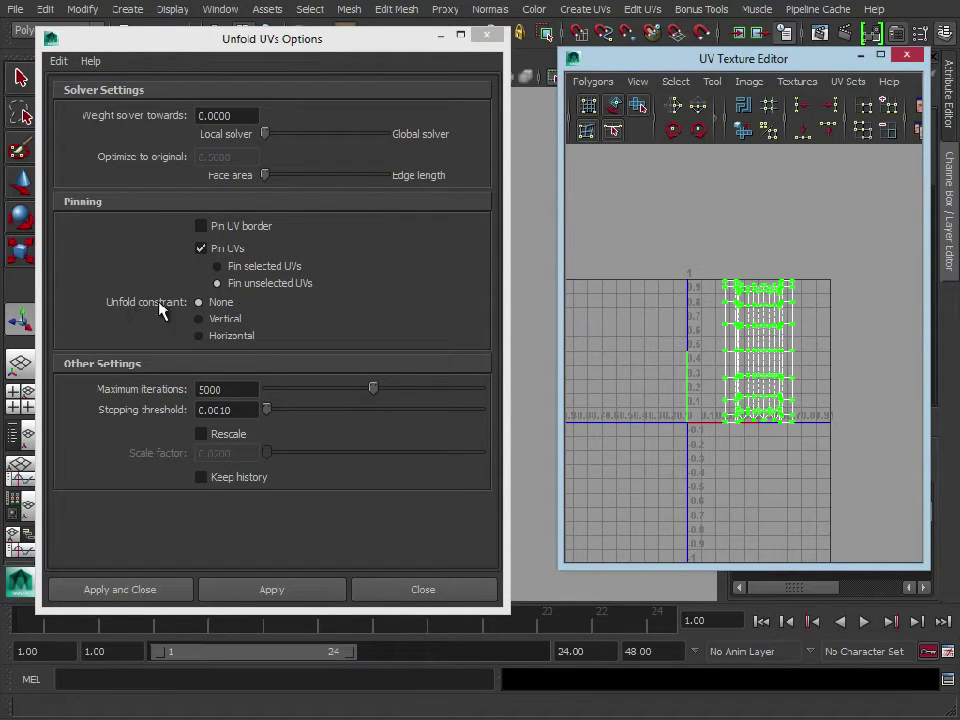
Step: Unfold the UVs with default settings, then undo the distorted result
click(279, 596)
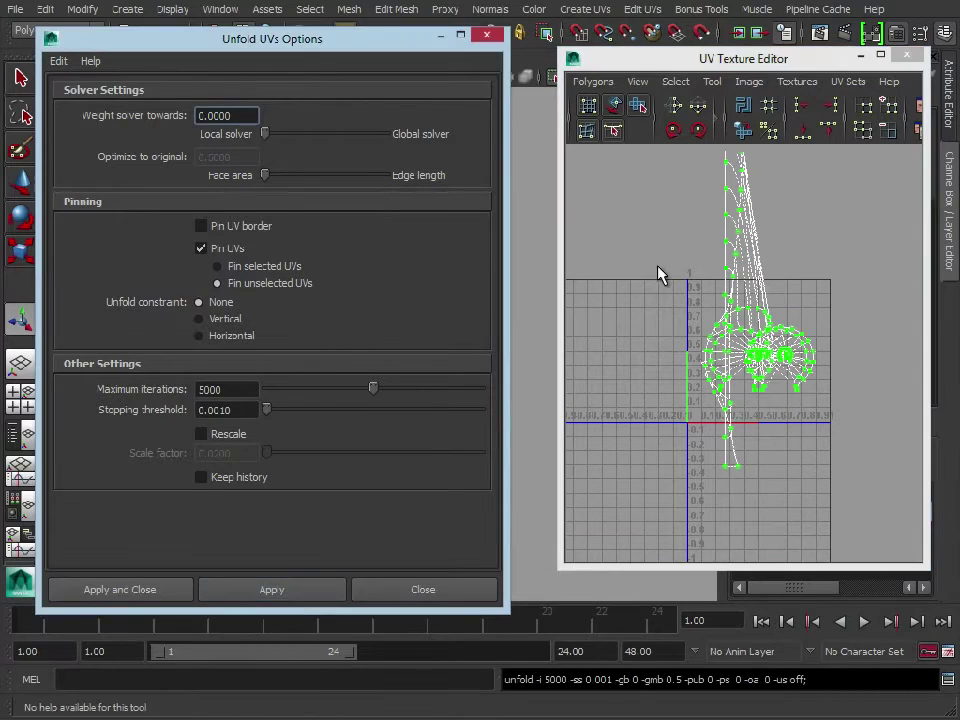
click(45, 9)
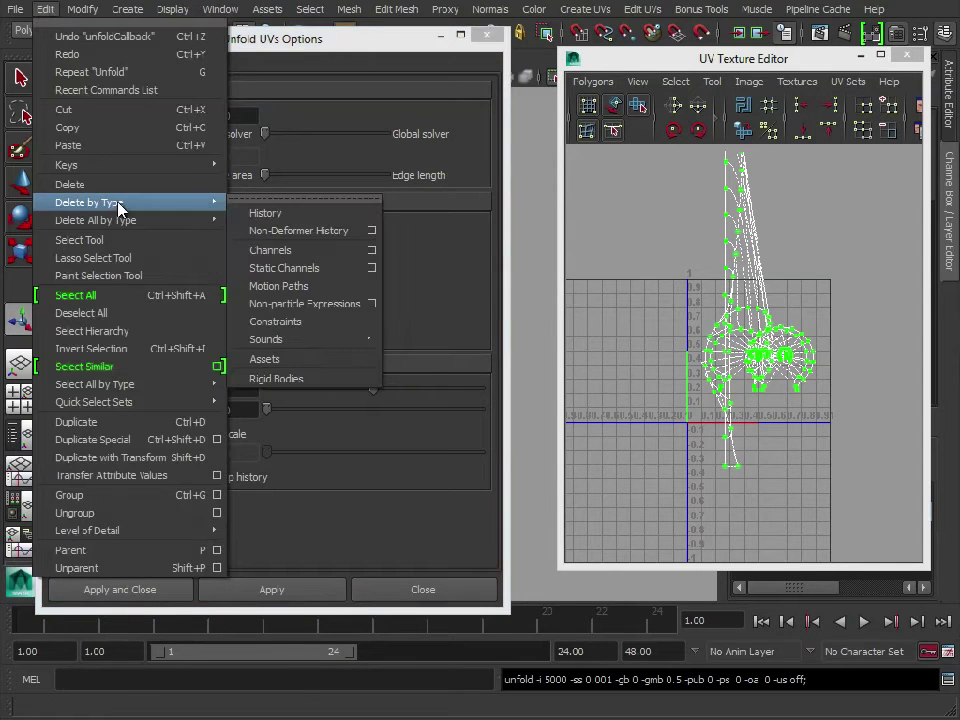
click(118, 36)
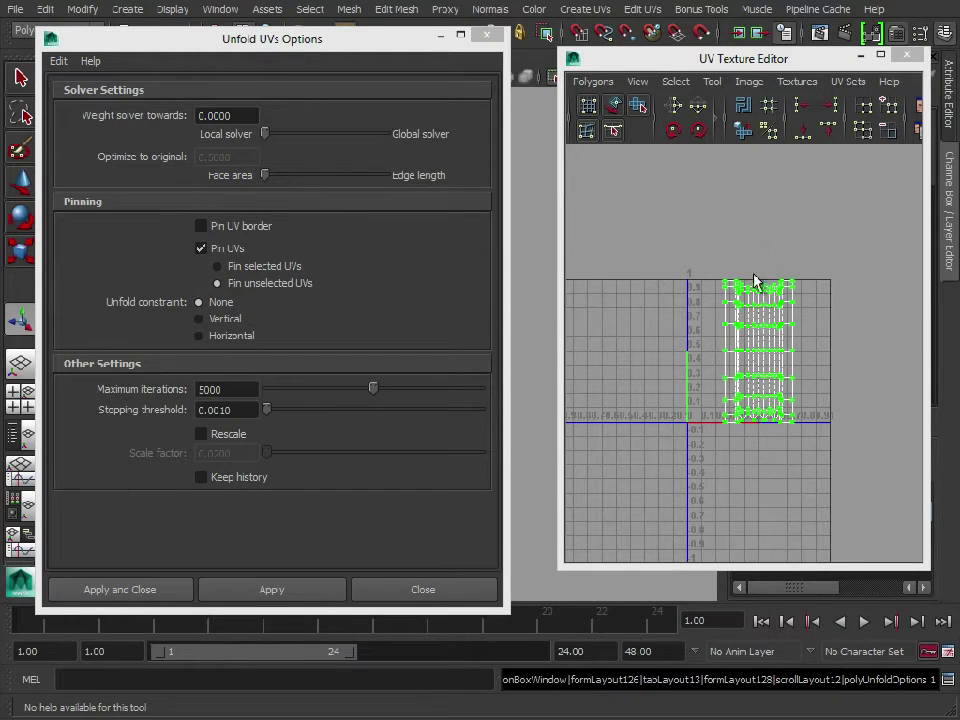
Step: Set the unfold constraint to Vertical, unfold again, and zoom to inspect the tall UV column
click(212, 319)
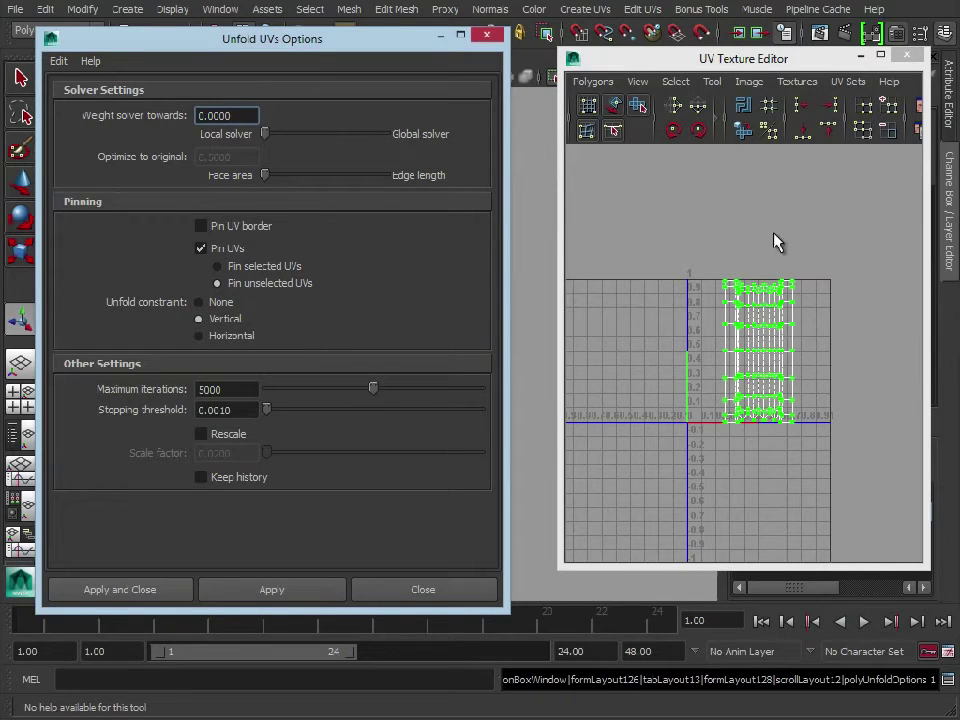
click(294, 595)
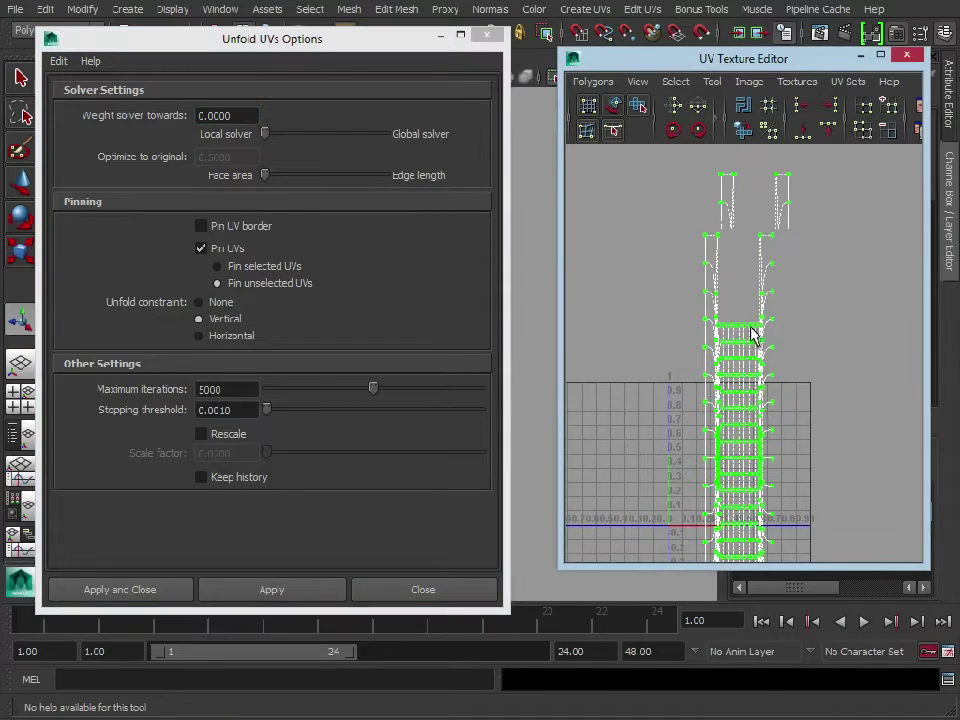
alt+right_drag(754, 332, 805, 297)
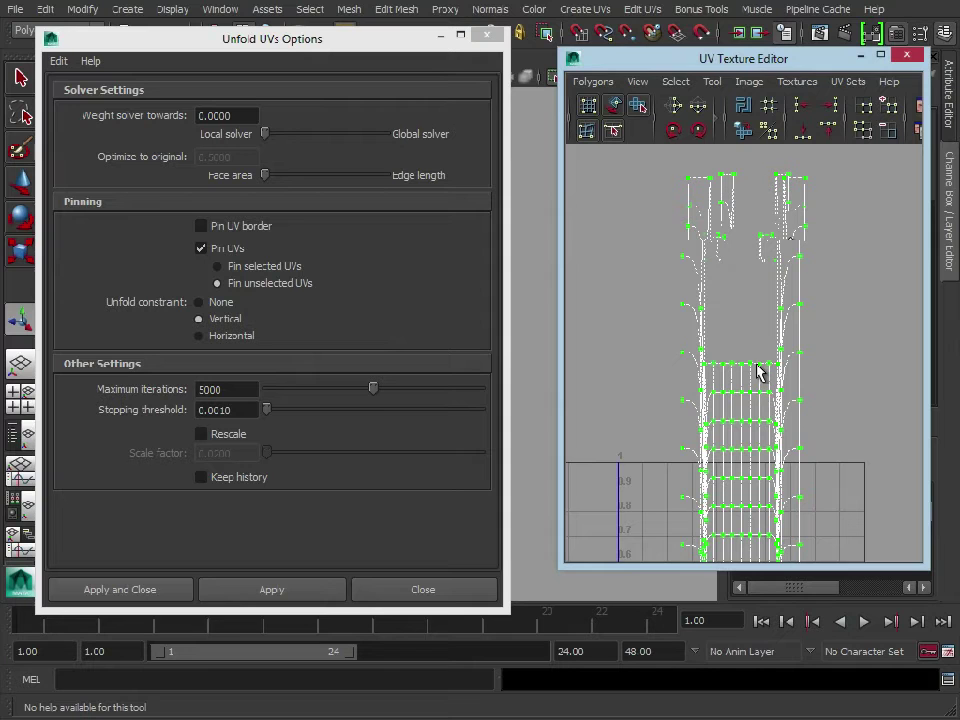
alt+right_drag(758, 365, 727, 305)
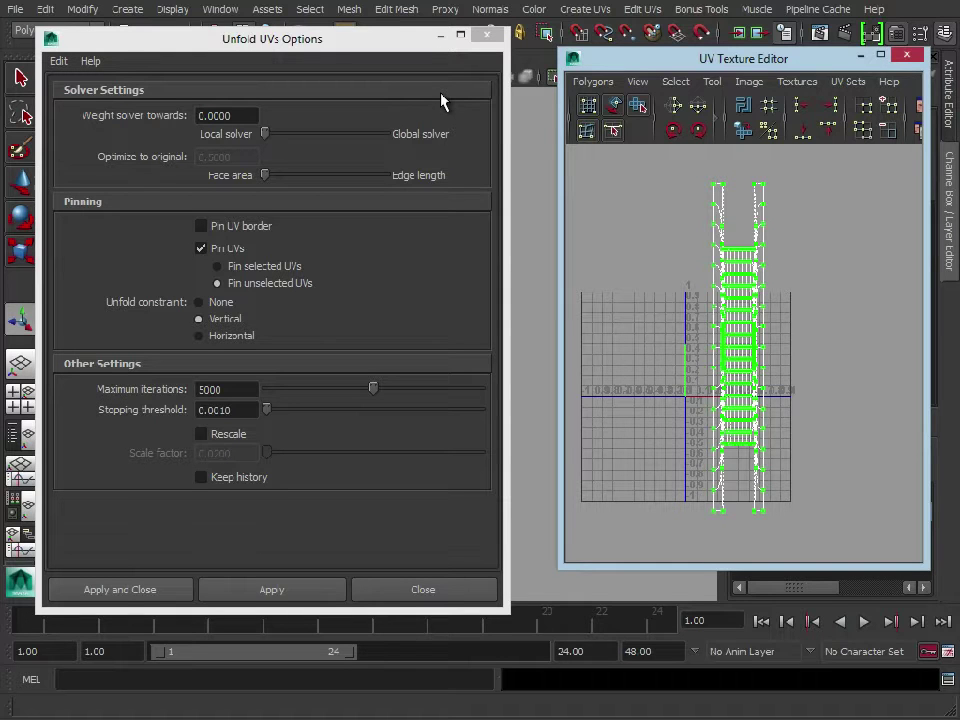
Step: Close Unfold UVs Options, switch back to Object Mode, and select the whole connector ring
click(487, 34)
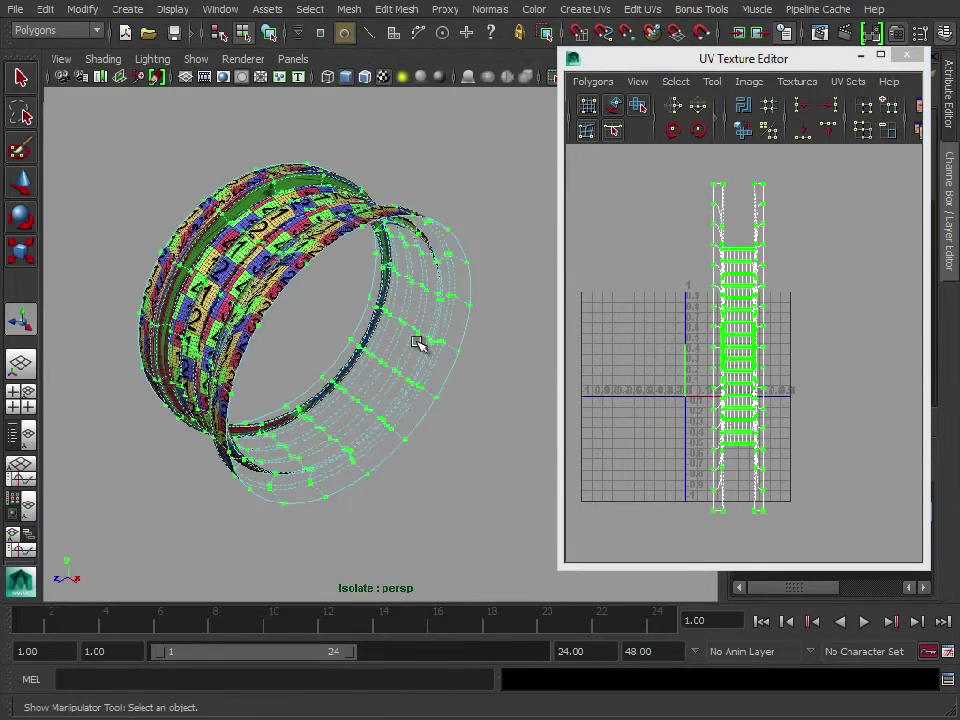
mouse_move(327, 347)
alt+middle_down()
mouse_move(226, 331)
mouse_move(326, 333)
alt+middle_up()
right_drag(422, 304, 500, 285)
right_click(422, 315)
click(505, 293)
click(455, 330)
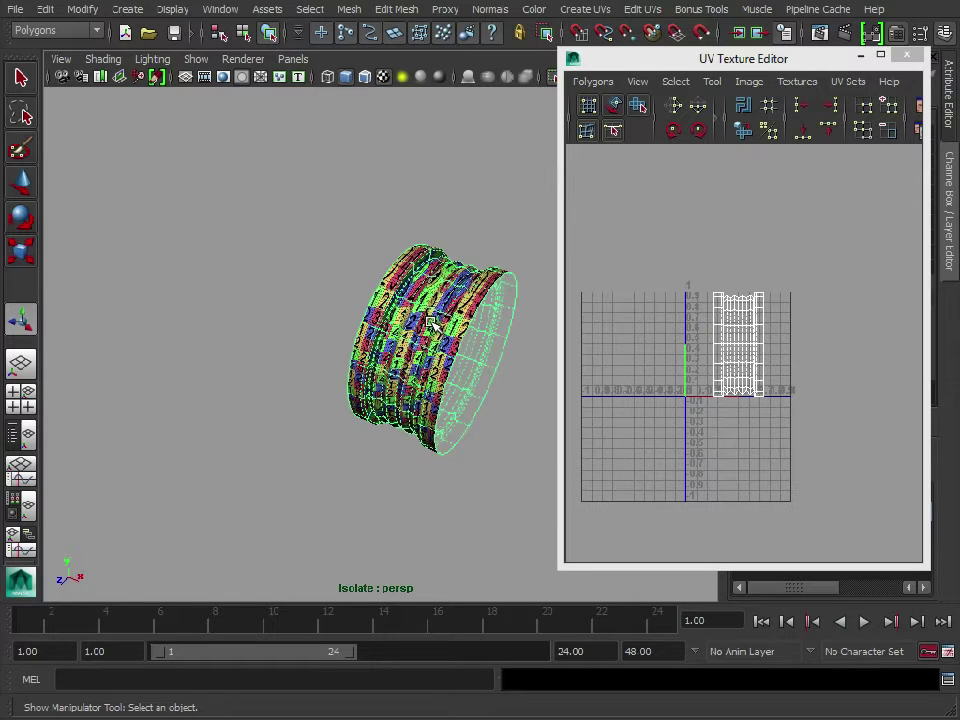
alt+right_drag(434, 327, 423, 326)
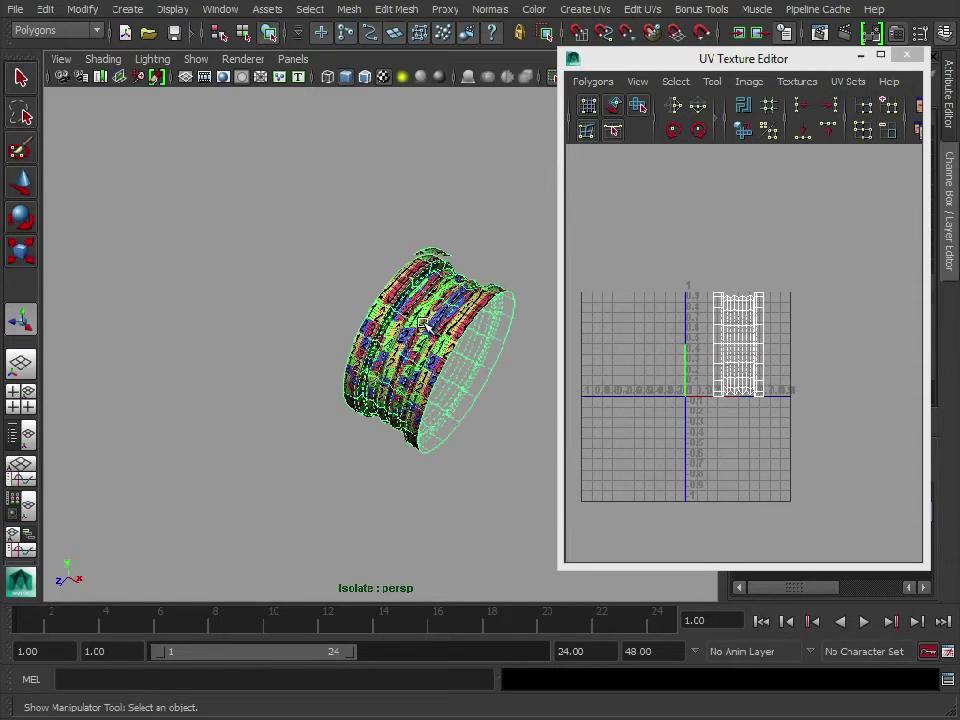
Step: Move the ring copy left of the original and turn off smooth preview
key(w)
click(425, 325)
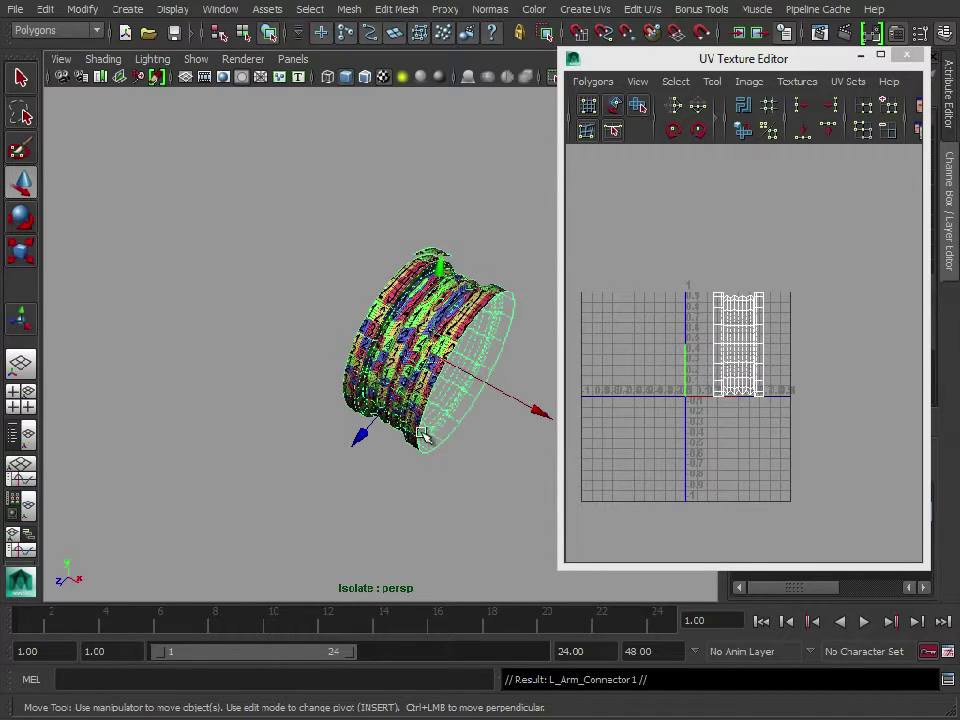
drag(430, 335, 375, 325)
alt+right_drag(223, 364, 307, 350)
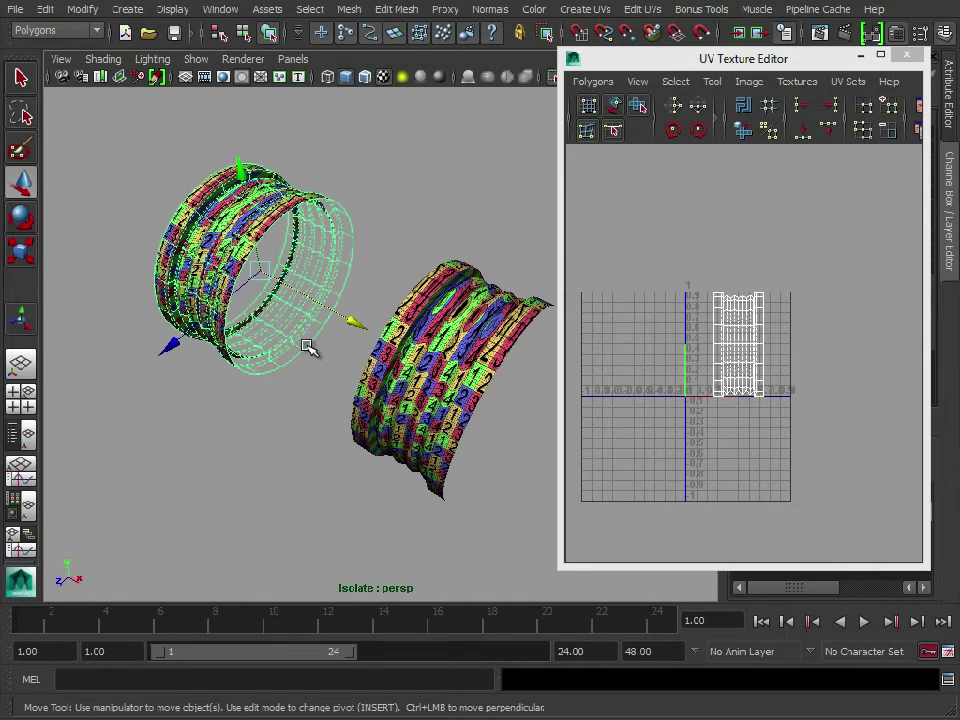
key(1)
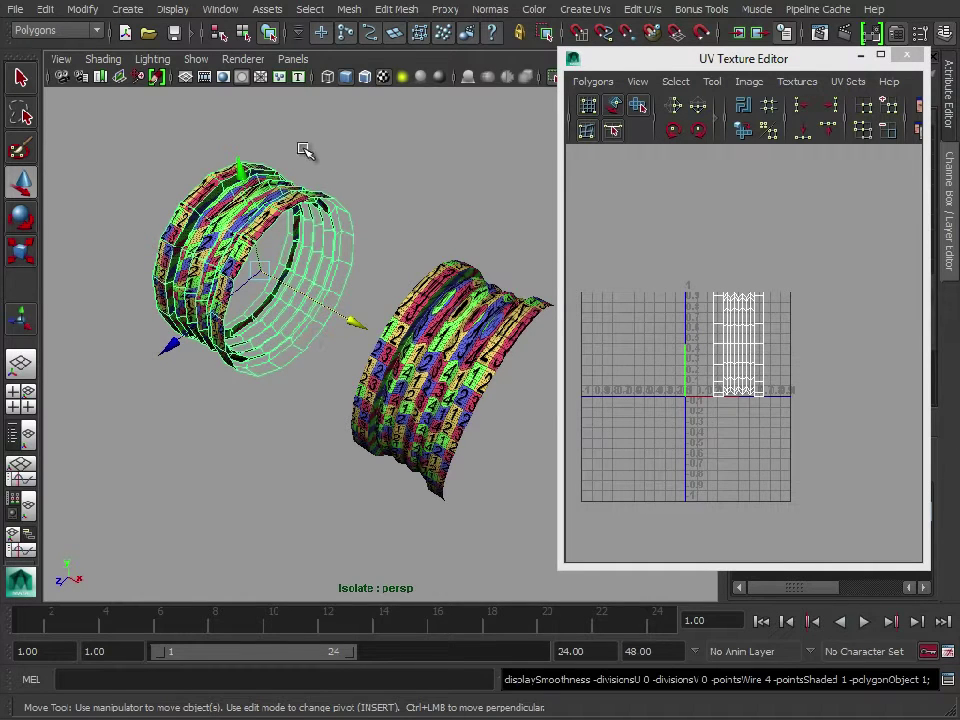
Step: Smooth the copied ring one division level with Smooth UVs enabled
click(349, 9)
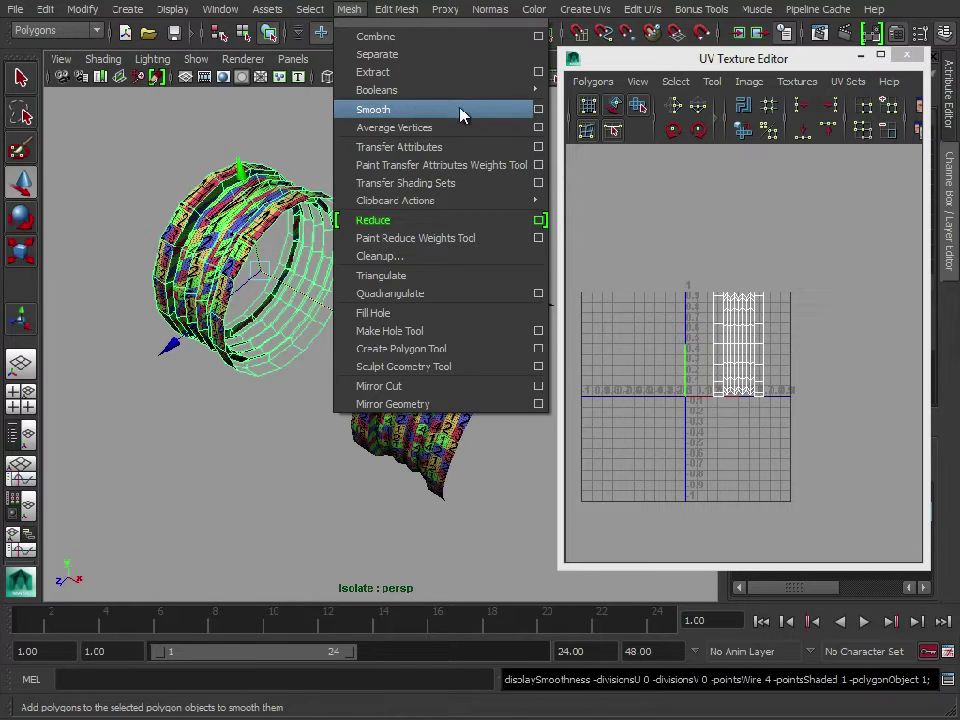
click(538, 109)
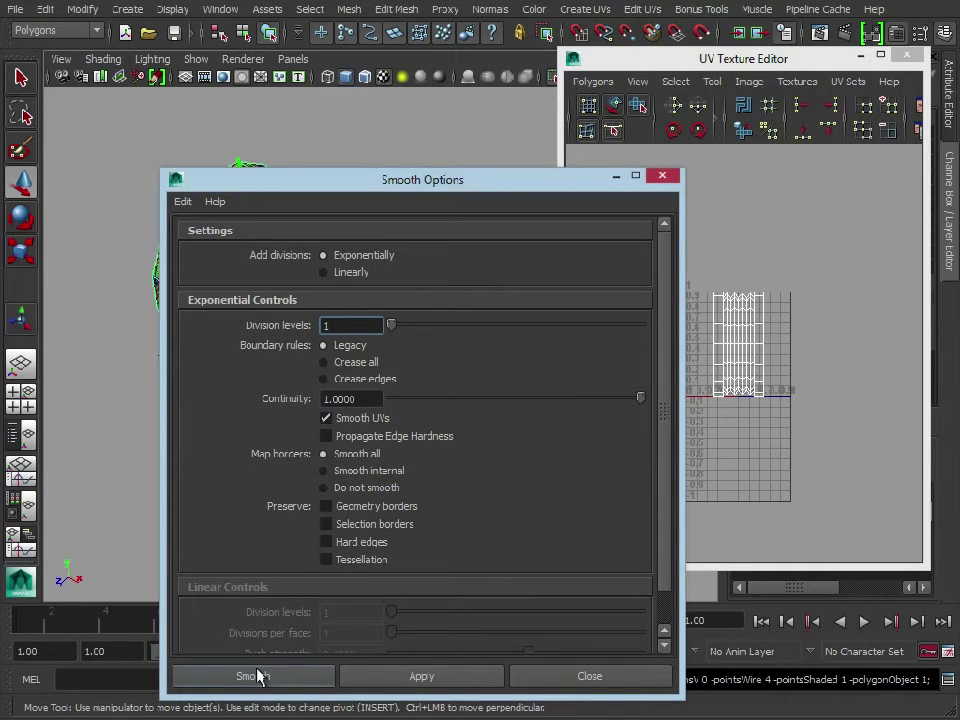
click(422, 676)
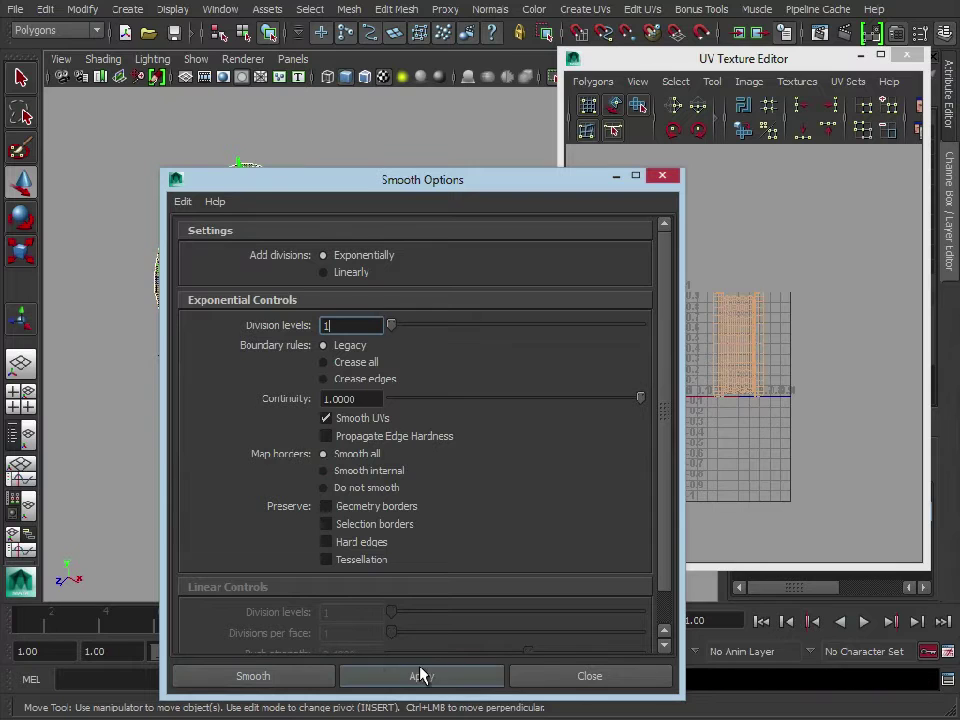
click(589, 676)
Step: Compare the two meshes, ending with the smoothed ring copy selected
right_click(208, 240)
click(396, 144)
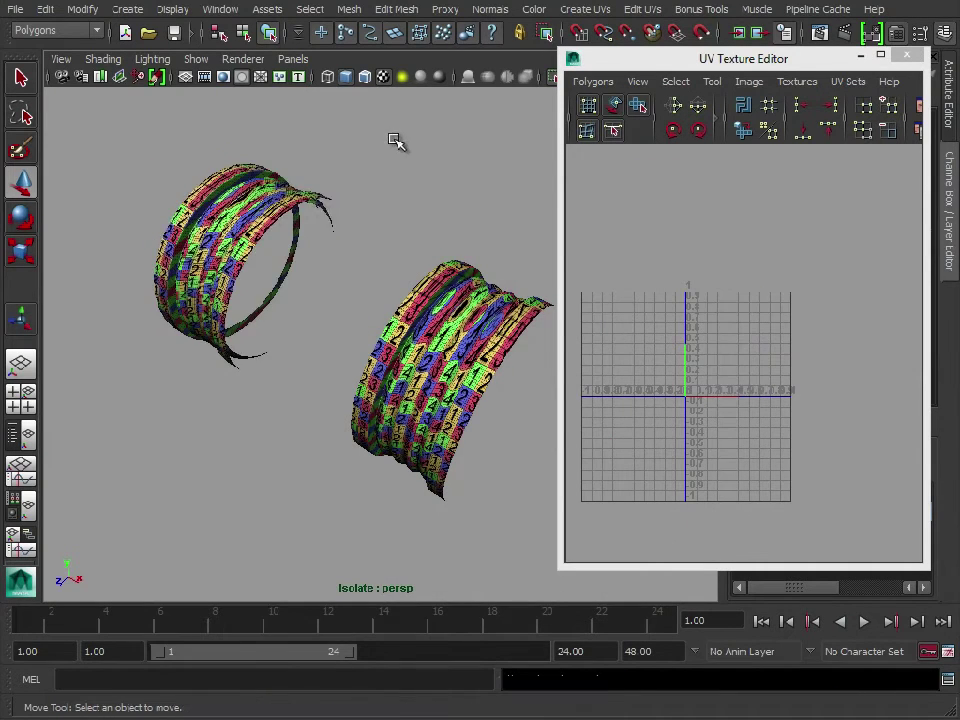
click(245, 250)
scroll(709, 356, up, 4)
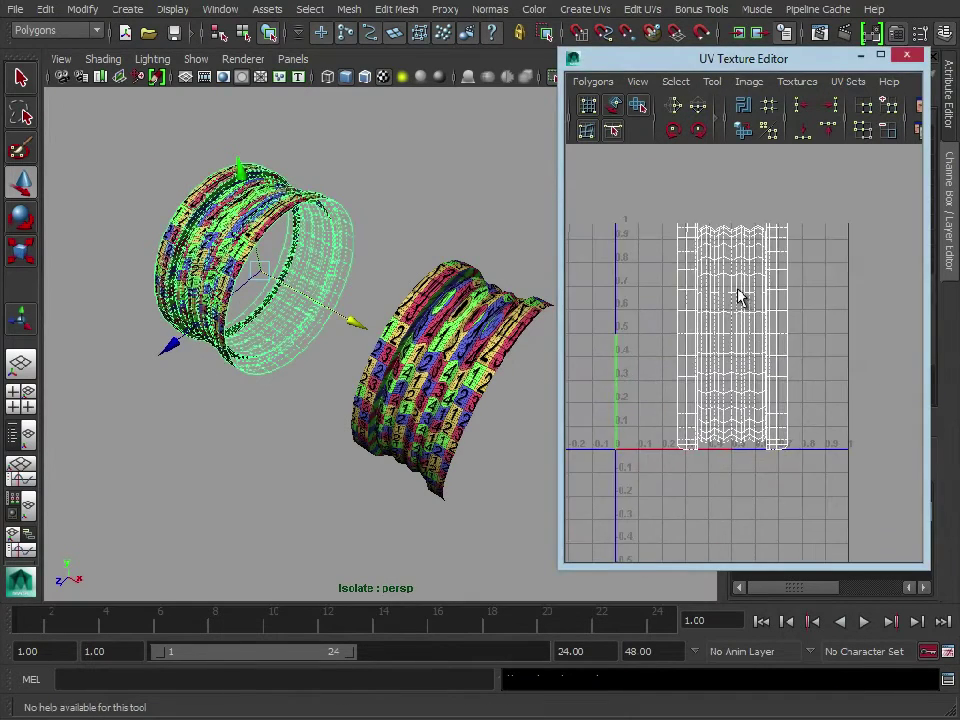
click(465, 343)
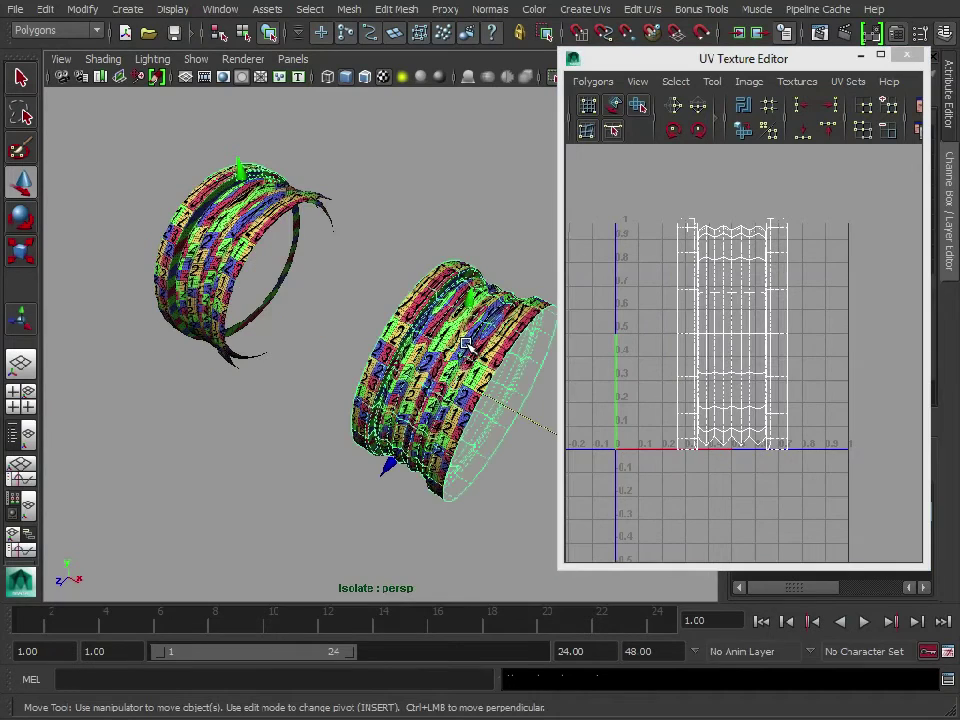
click(229, 215)
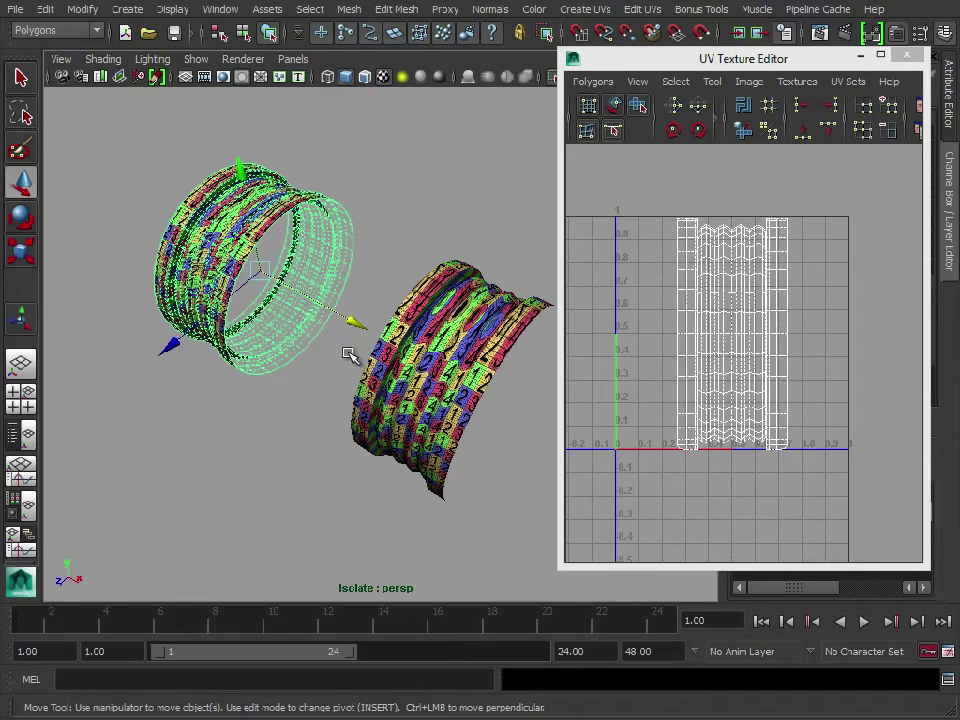
alt+drag(354, 356, 326, 339)
Step: Select the ring's whole UV shell, unfold it with a Vertical constraint, then select its top UV row
right_drag(729, 306, 798, 310)
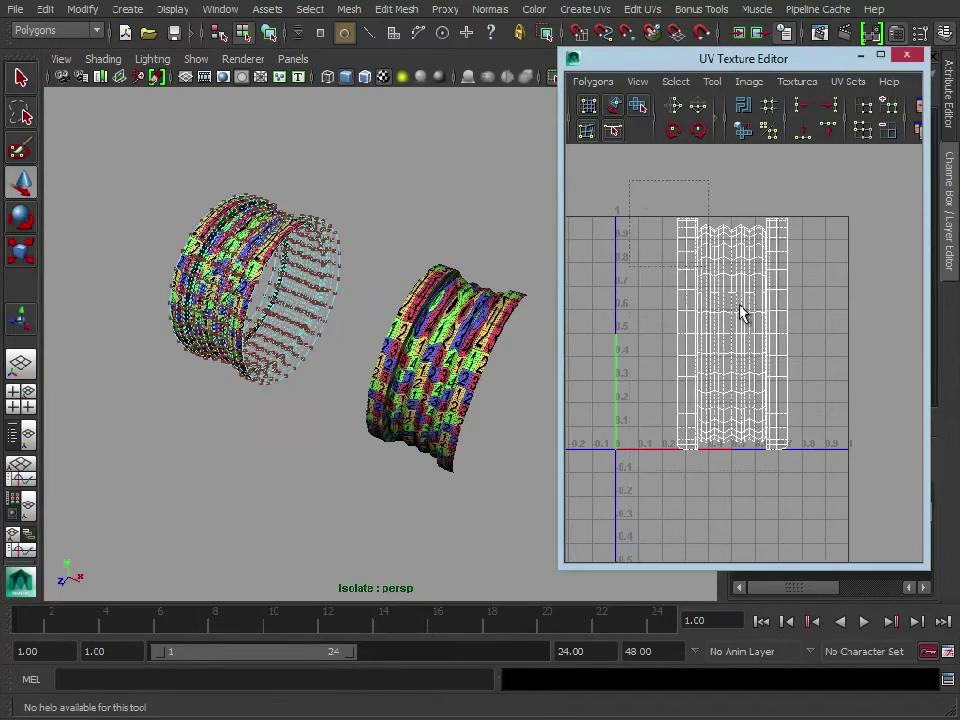
drag(600, 200, 902, 486)
scroll(776, 443, down, 3)
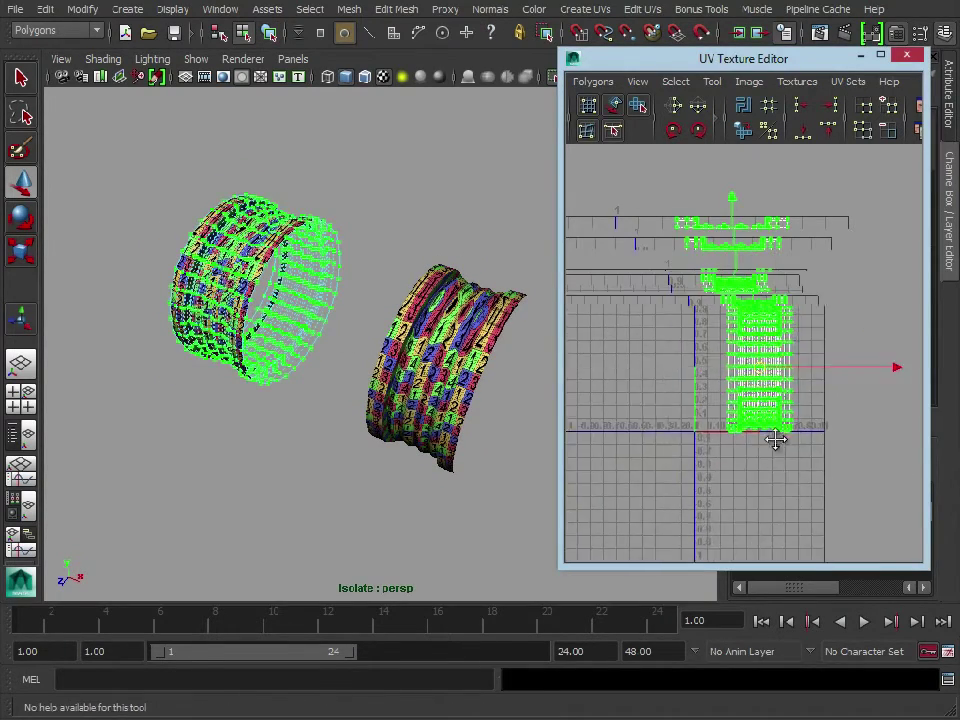
shift+click(741, 131)
drag(491, 197, 405, 30)
click(340, 710)
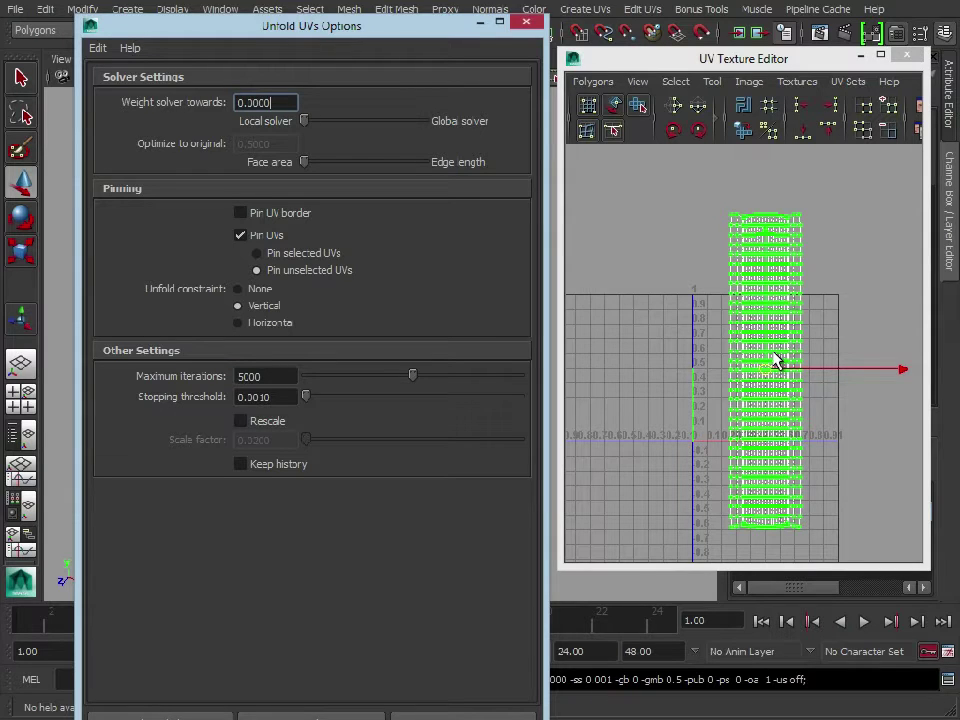
alt+right_drag(703, 366, 900, 345)
drag(612, 221, 893, 262)
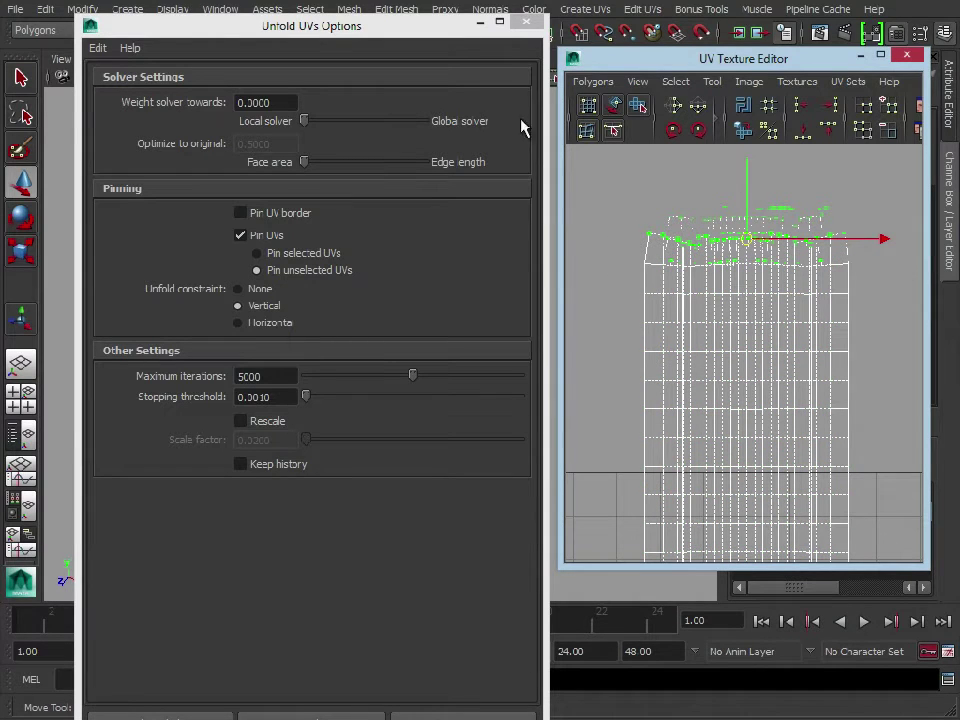
Step: Align the top UV row to maximum V and the bottom row to minimum V, then minimize Unfold options
drag(439, 28, 370, 15)
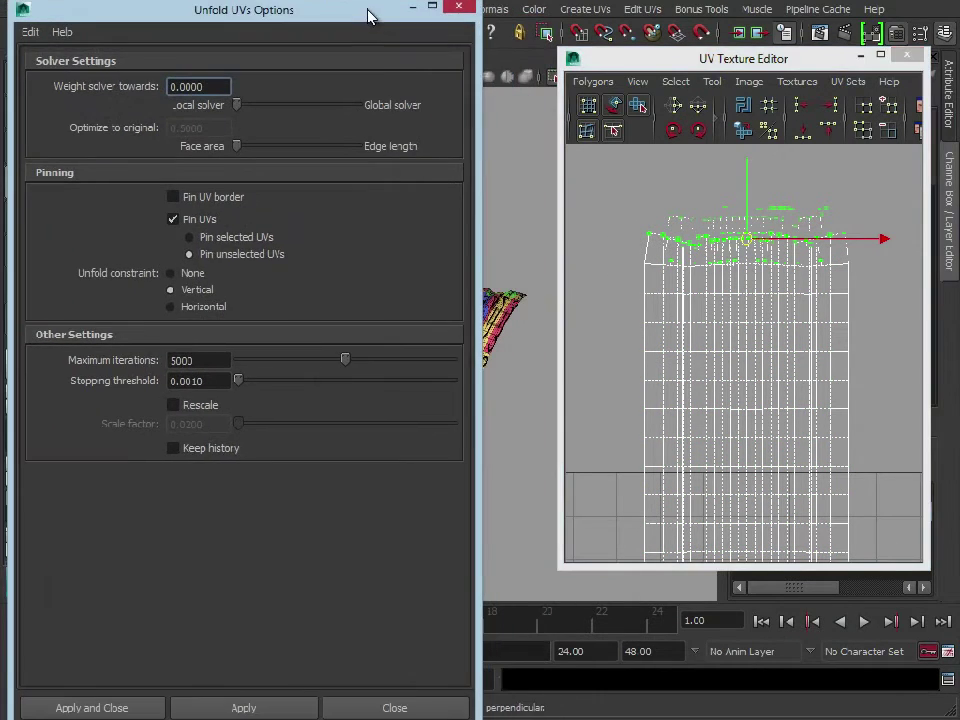
drag(264, 717, 264, 583)
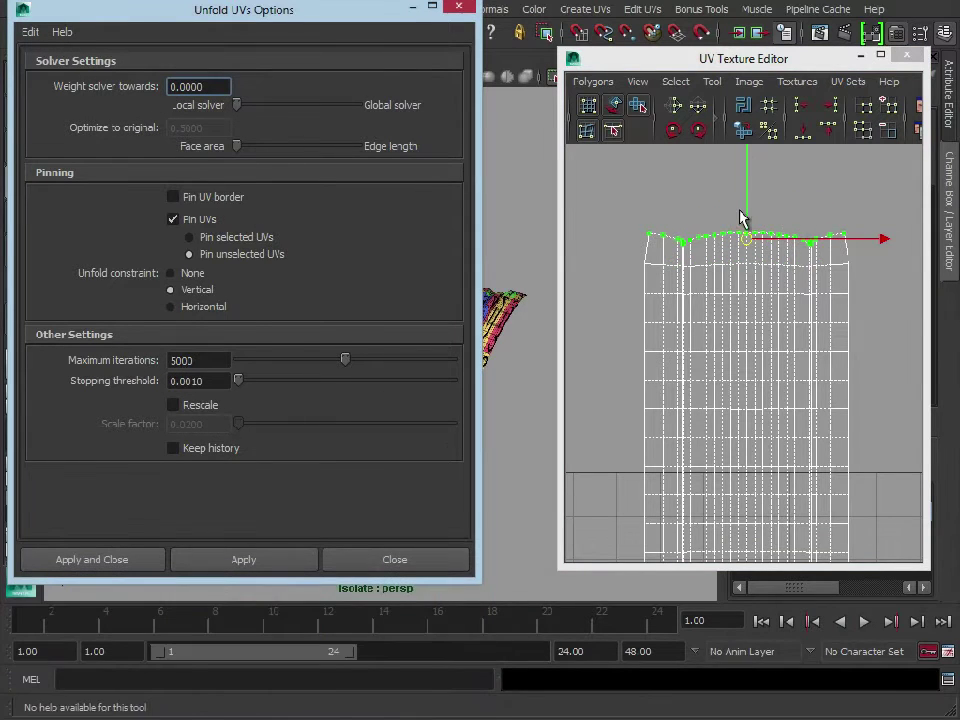
drag(564, 204, 466, 196)
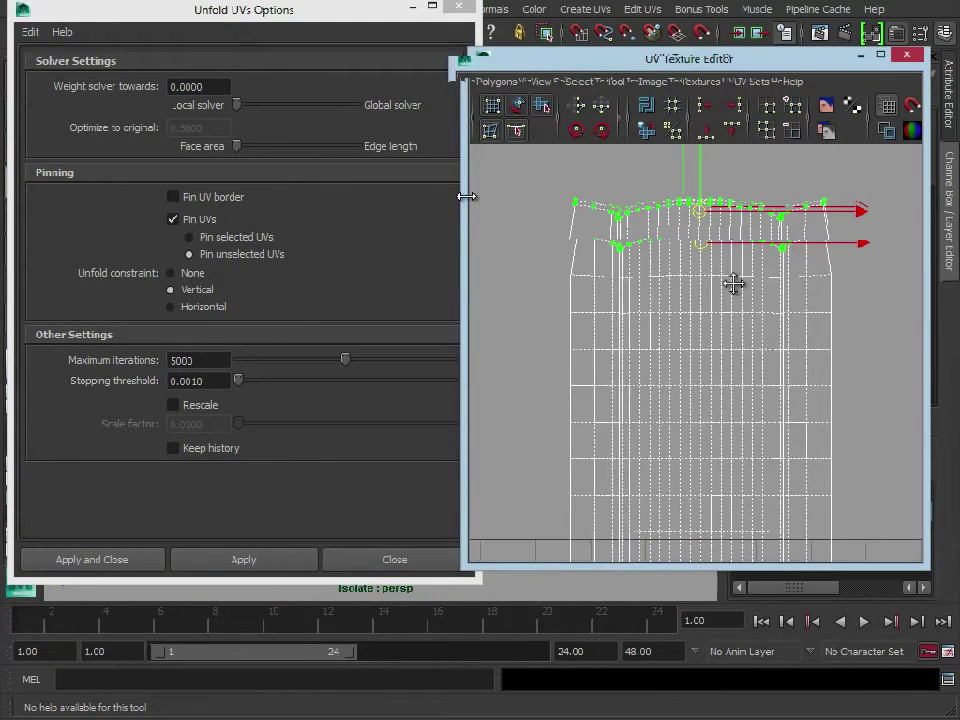
click(732, 130)
scroll(823, 422, down, 2)
alt+middle_drag(771, 444, 615, 418)
drag(598, 402, 822, 432)
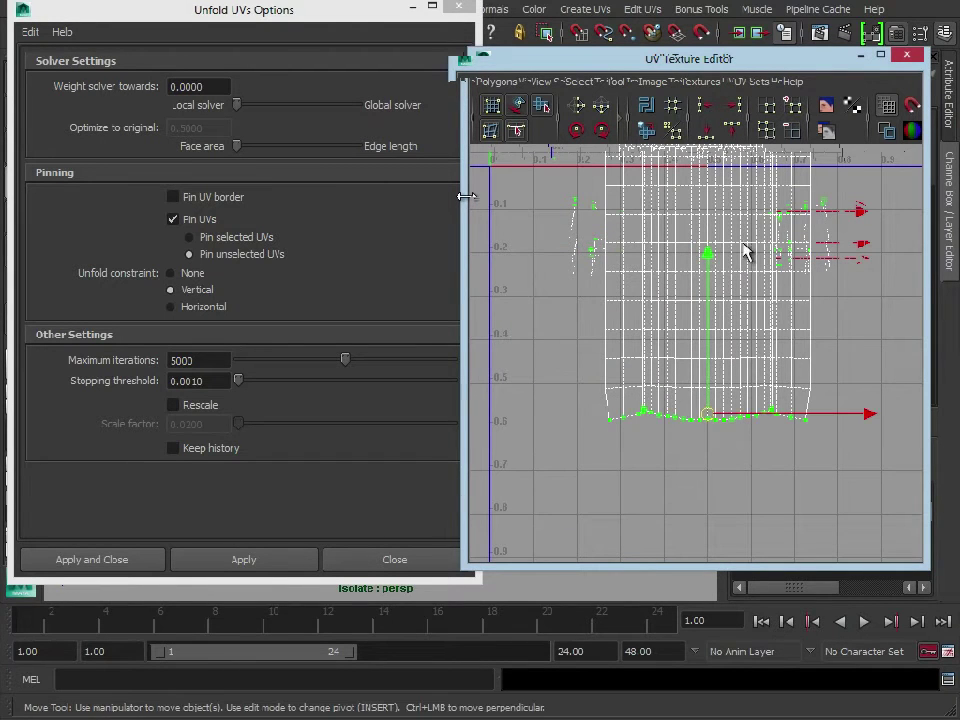
click(707, 132)
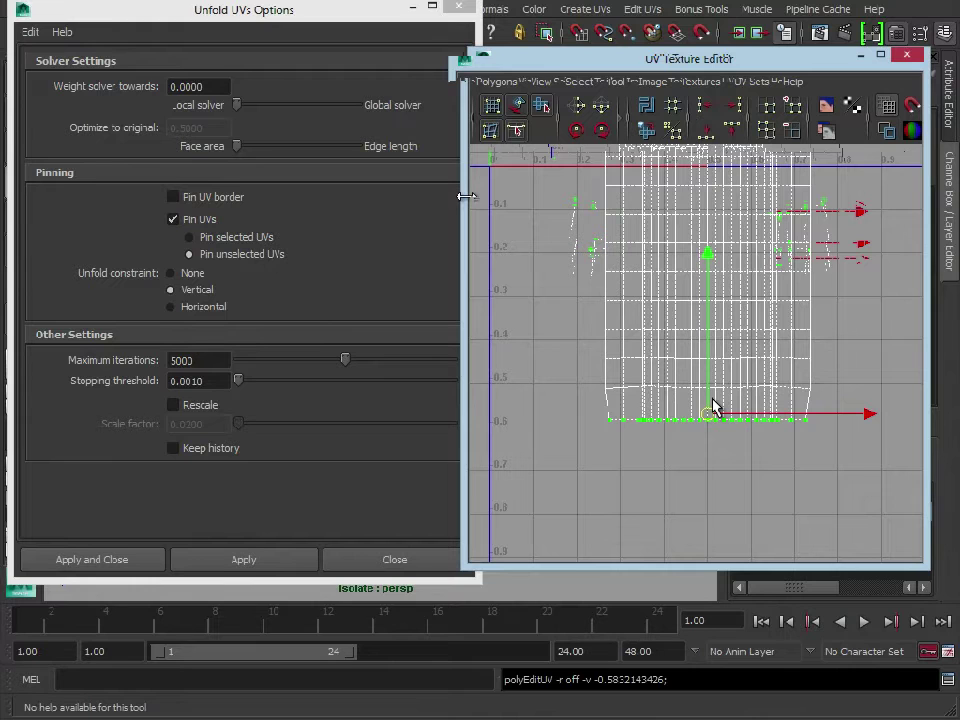
click(412, 7)
Step: Reselect the ring in object mode and convert its selection to UVs
key(F8)
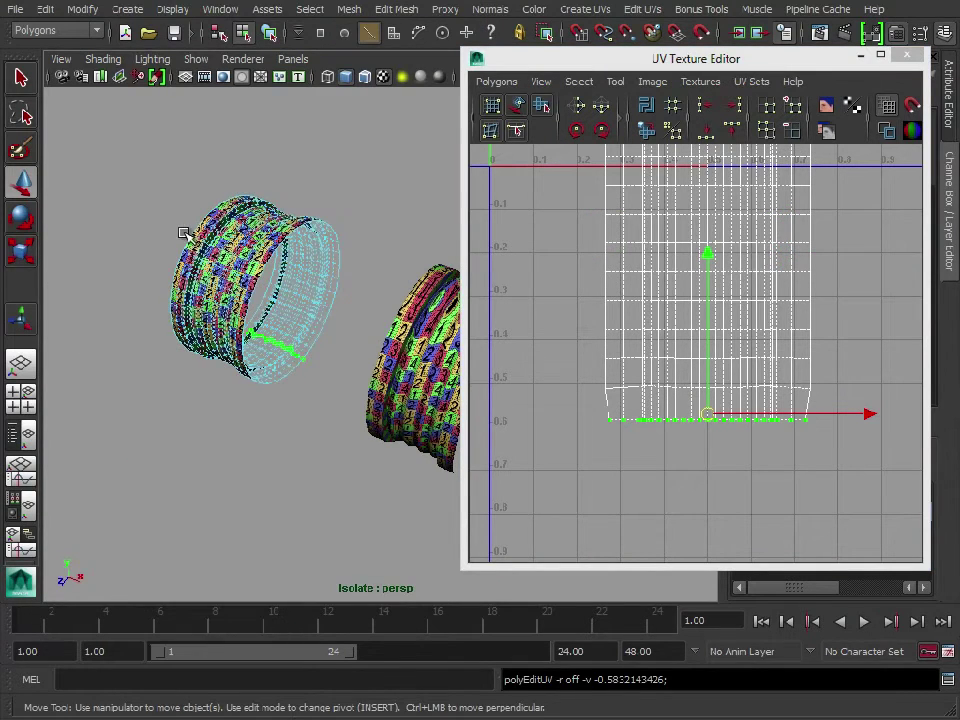
click(220, 265)
alt+middle_drag(764, 261, 782, 454)
alt+right_drag(782, 454, 649, 328)
alt+middle_drag(649, 328, 649, 361)
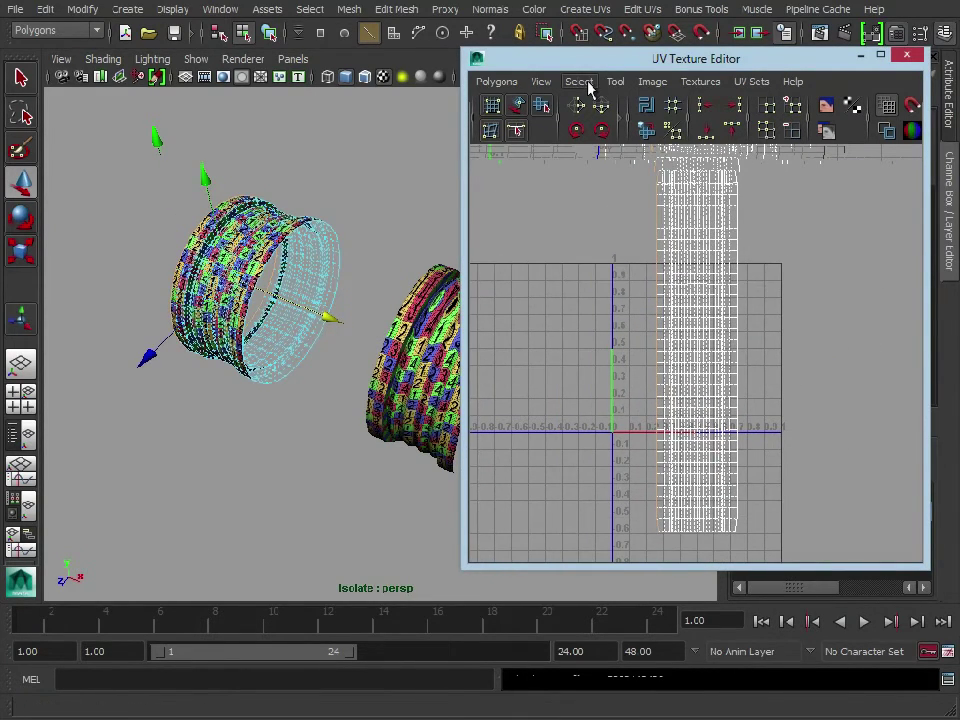
click(579, 81)
click(611, 253)
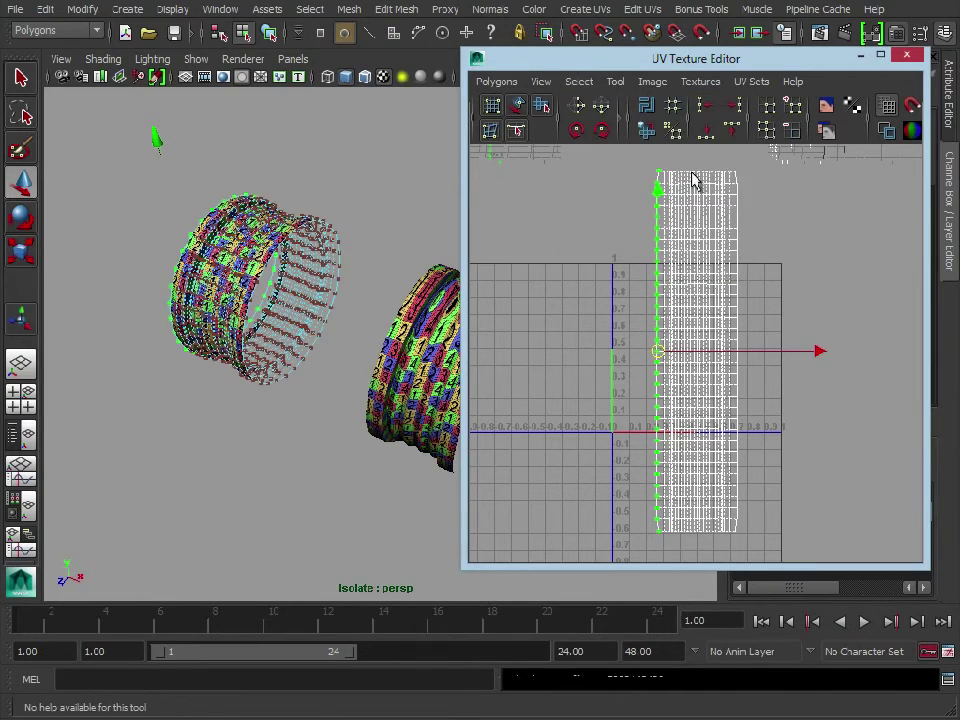
Step: Align the left UV column to minimum U, the right to maximum U, and set a Horizontal unfold constraint
click(705, 106)
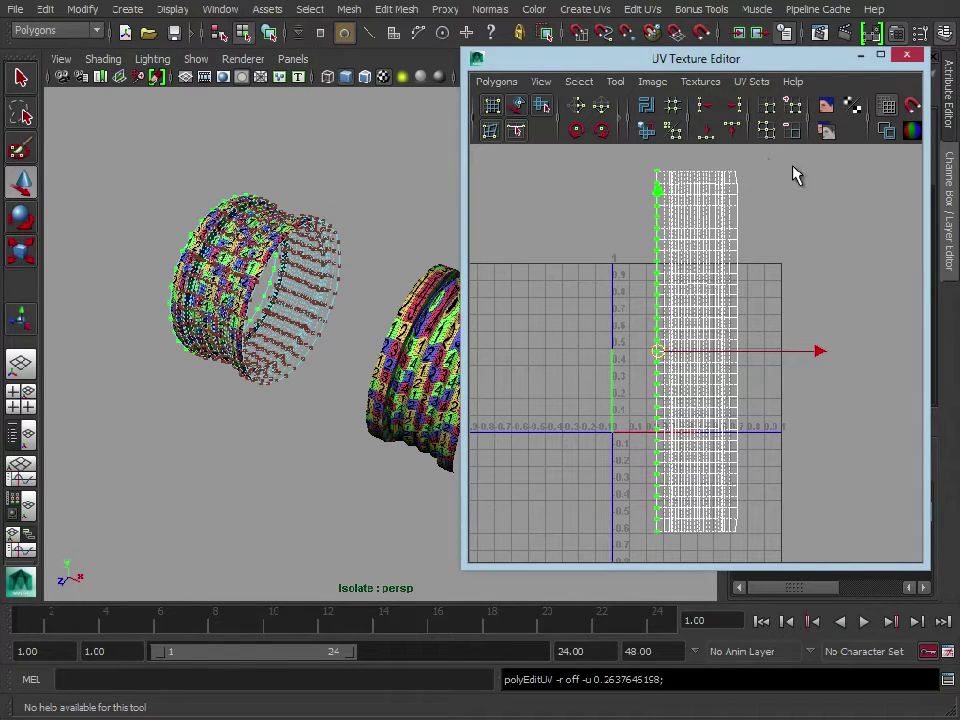
drag(806, 166, 731, 544)
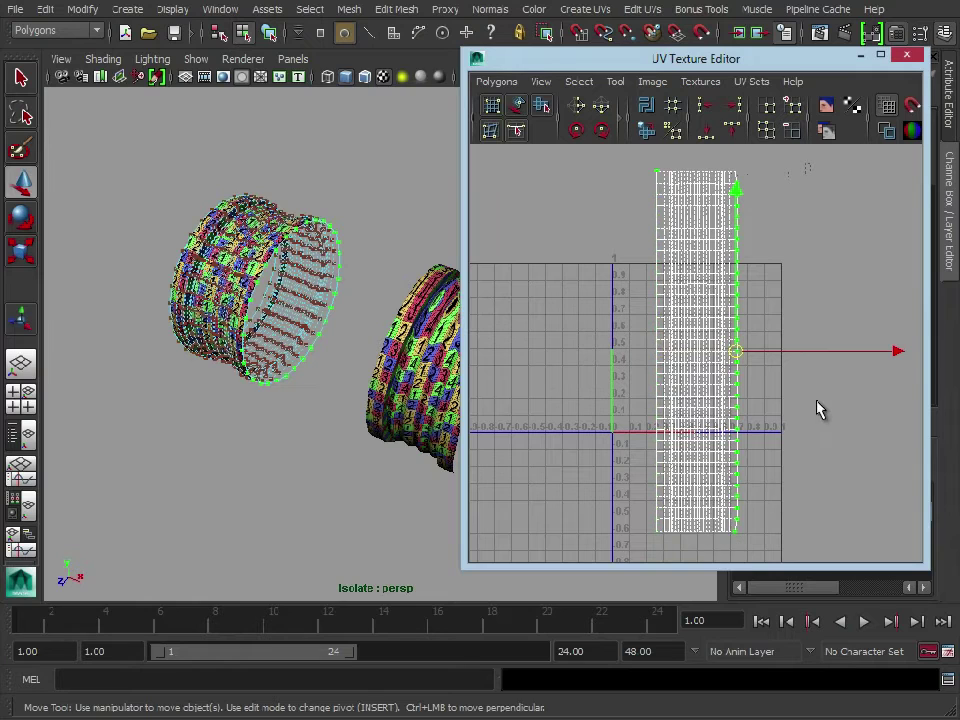
click(729, 108)
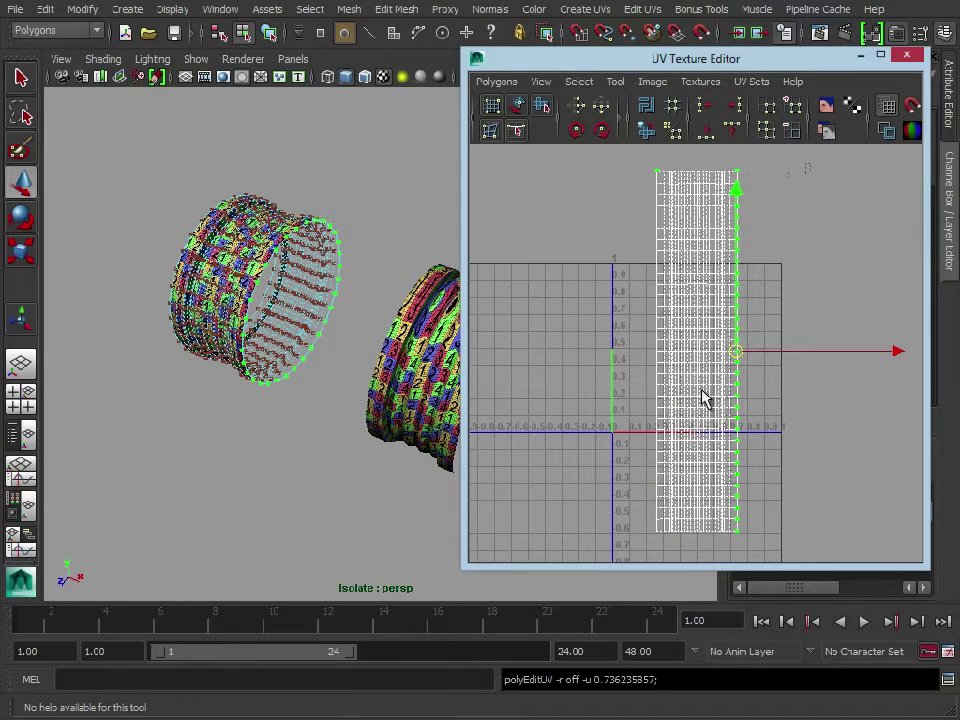
drag(659, 161, 735, 561)
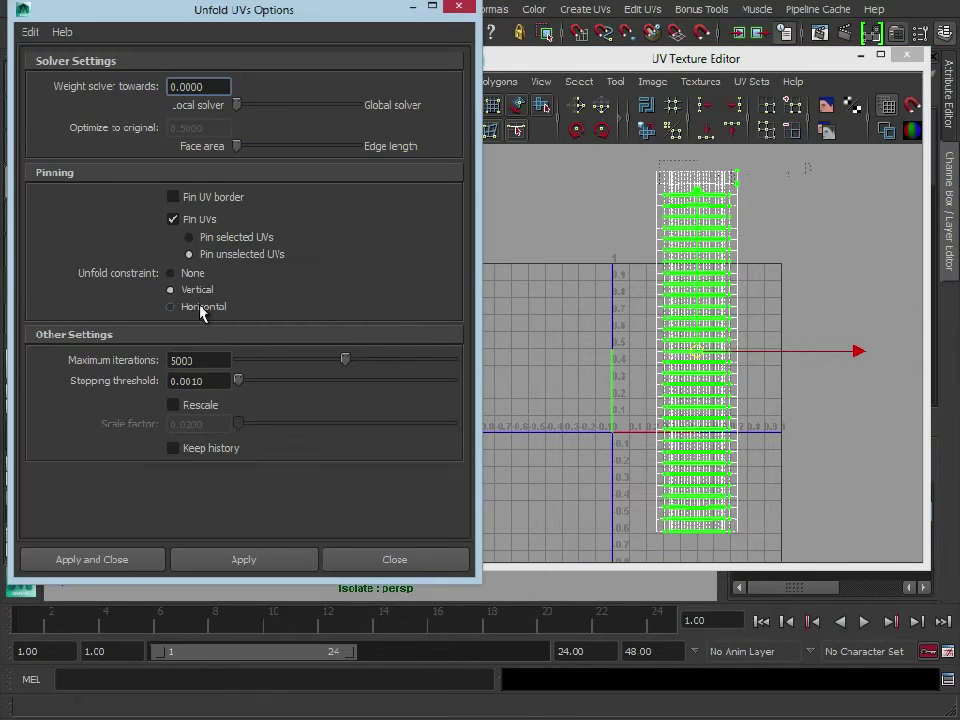
click(203, 308)
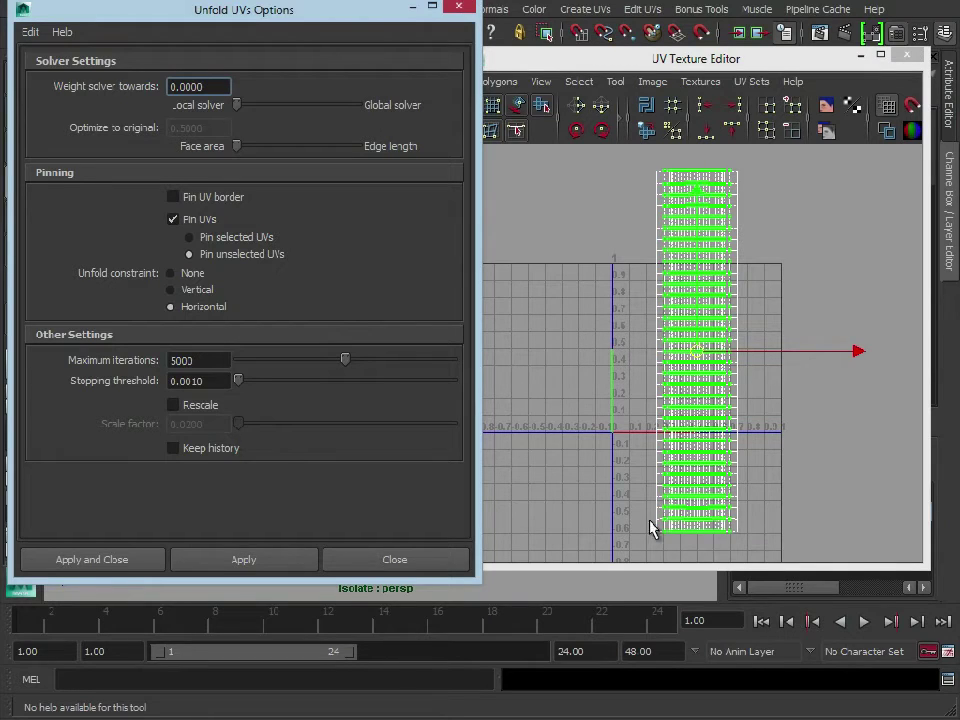
Step: Unfold the strip's UVs with the Horizontal constraint, then again with the Vertical constraint
click(244, 559)
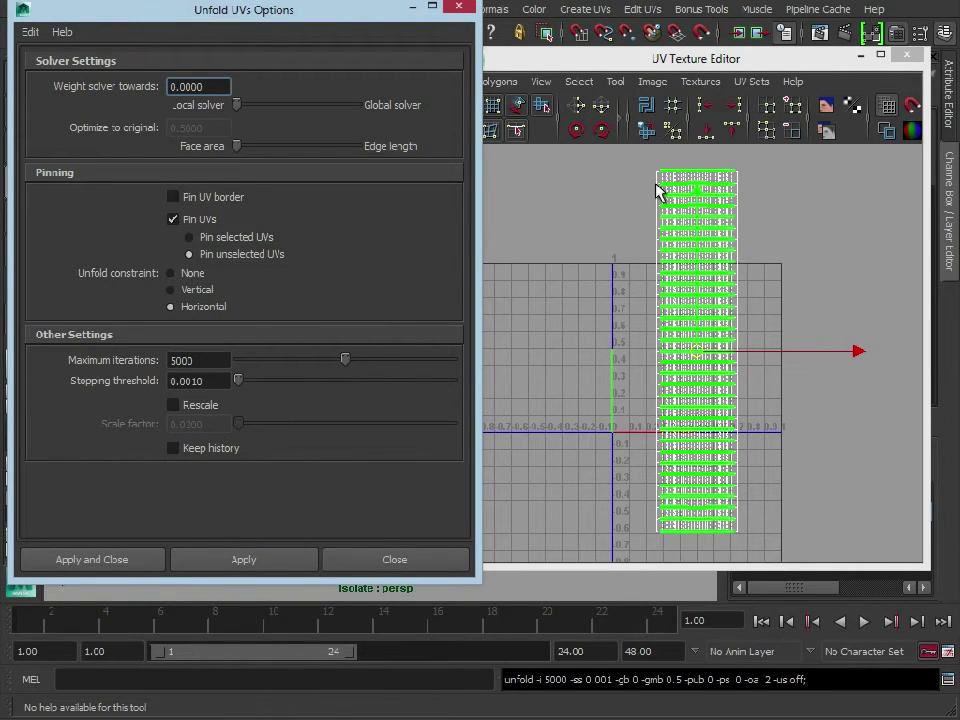
drag(657, 185, 814, 531)
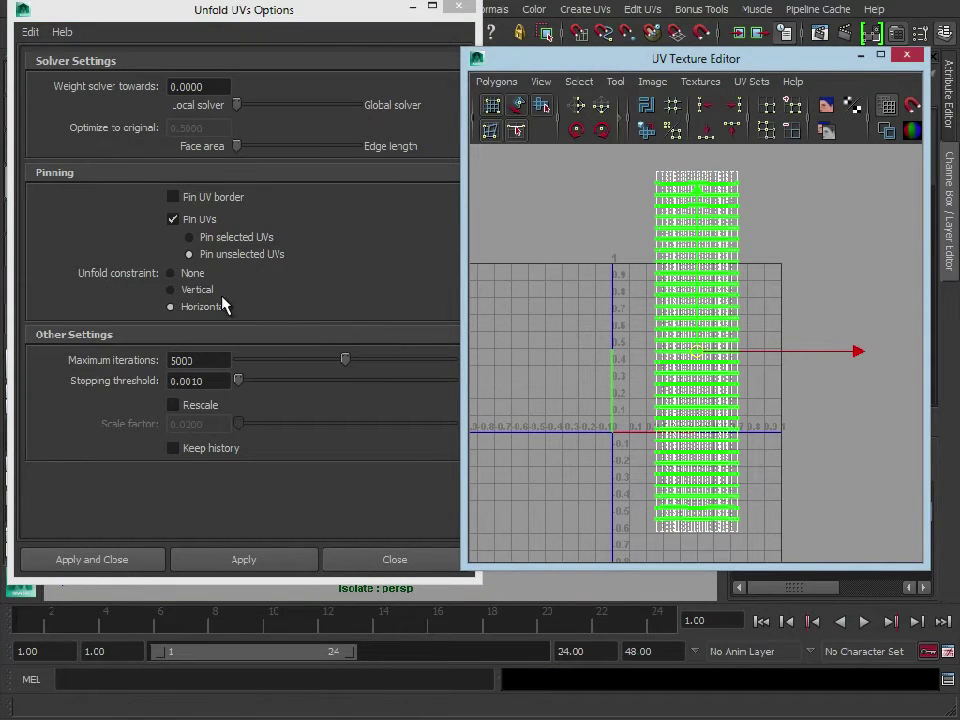
click(210, 291)
click(255, 560)
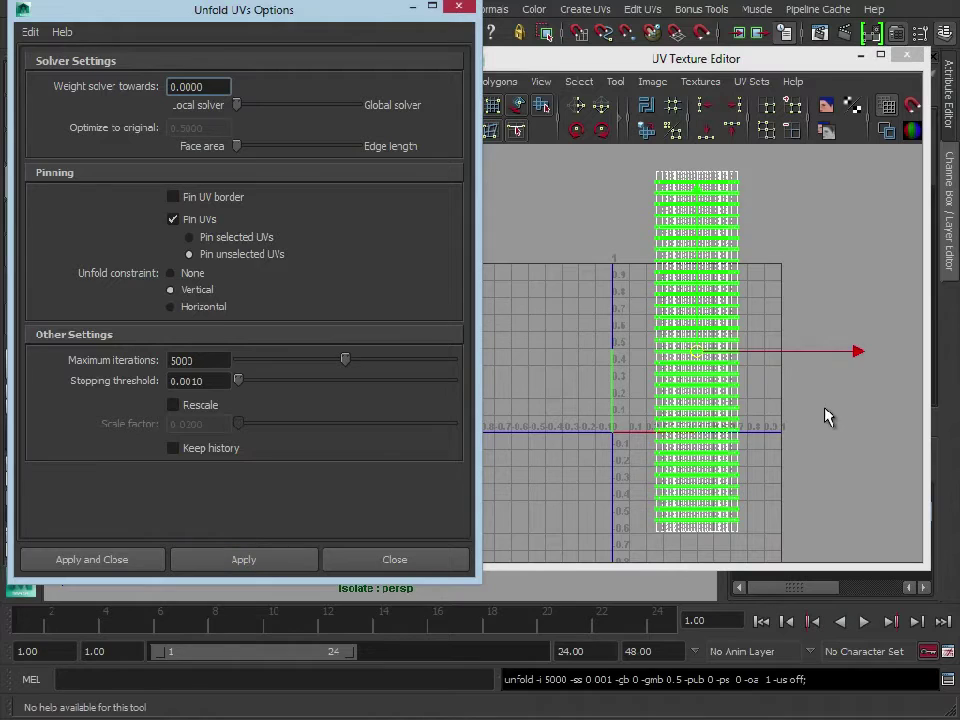
Step: Close the Unfold UVs Options, reselect the ring in object mode, and reframe the UV and perspective views
click(458, 7)
key(F8)
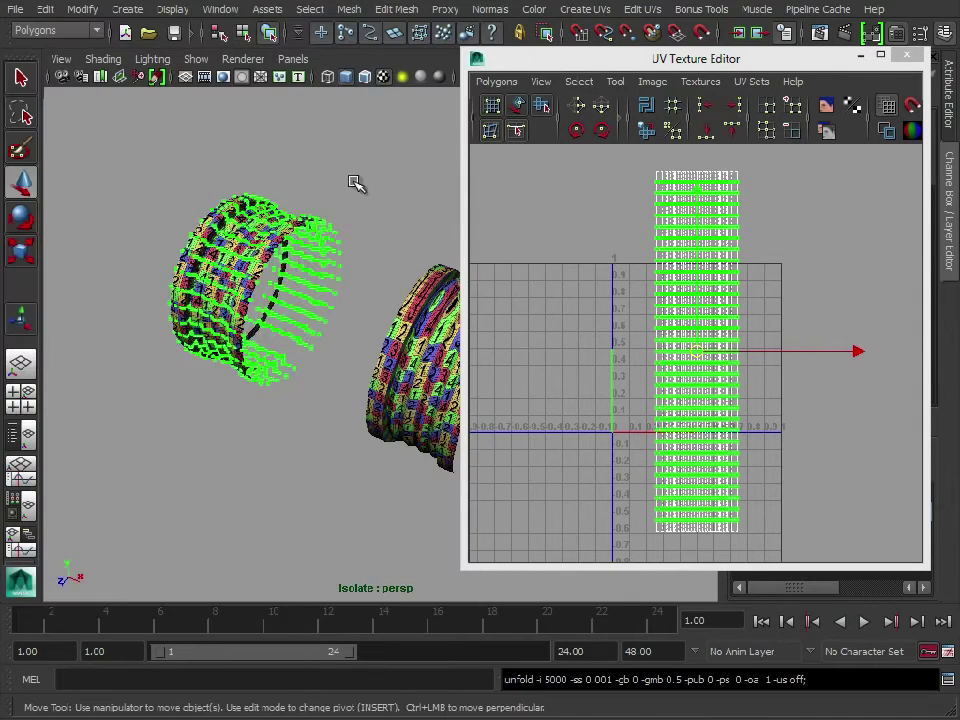
click(370, 178)
click(227, 263)
scroll(696, 353, up, 2)
scroll(696, 290, down, 2)
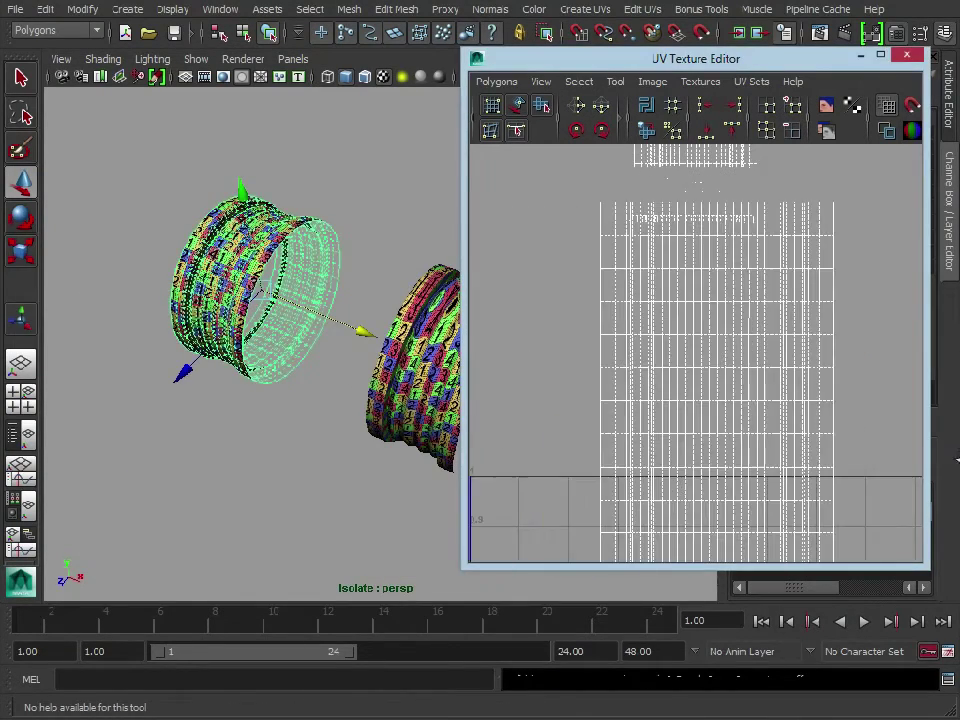
scroll(683, 502, down, 1)
alt+middle_drag(683, 502, 696, 328)
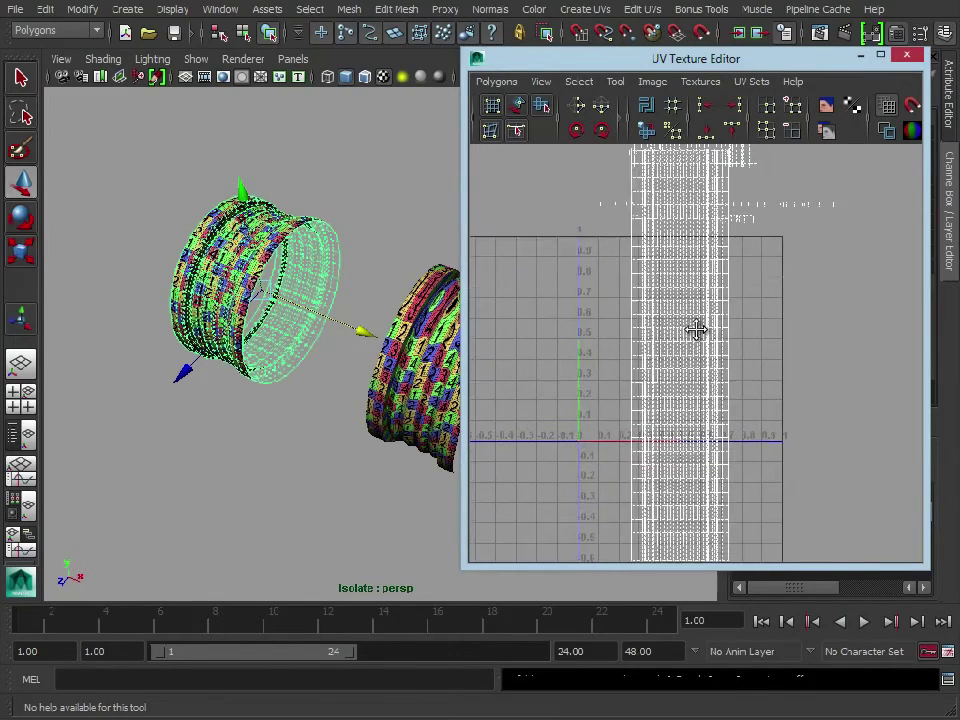
alt+drag(349, 388, 245, 183)
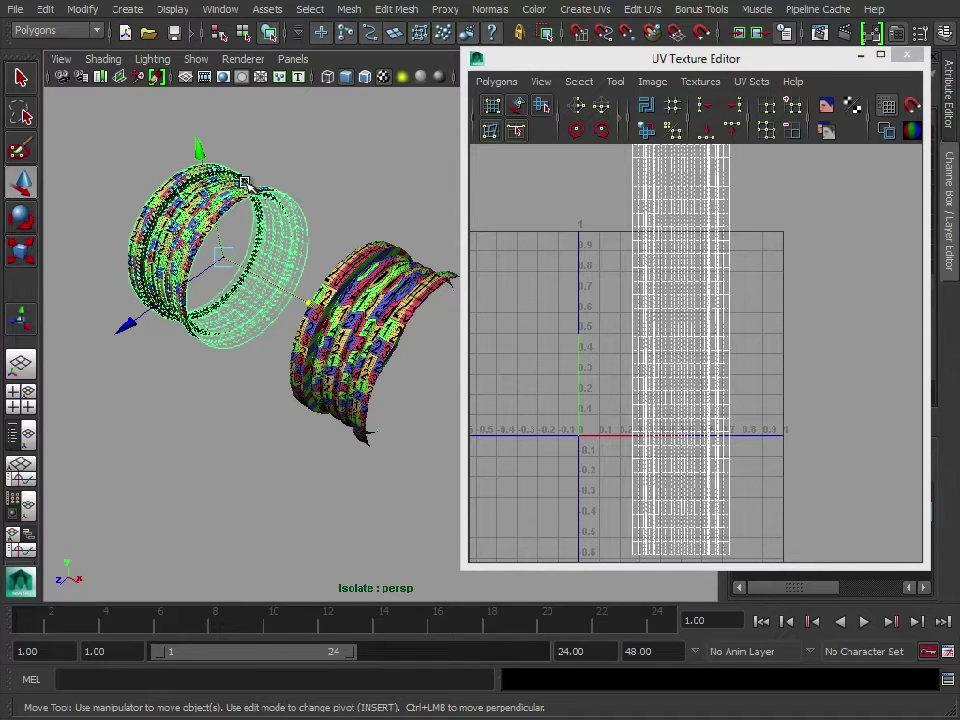
Step: Select each ring in turn to compare the smoothed copy's UVs with the original's
click(296, 372)
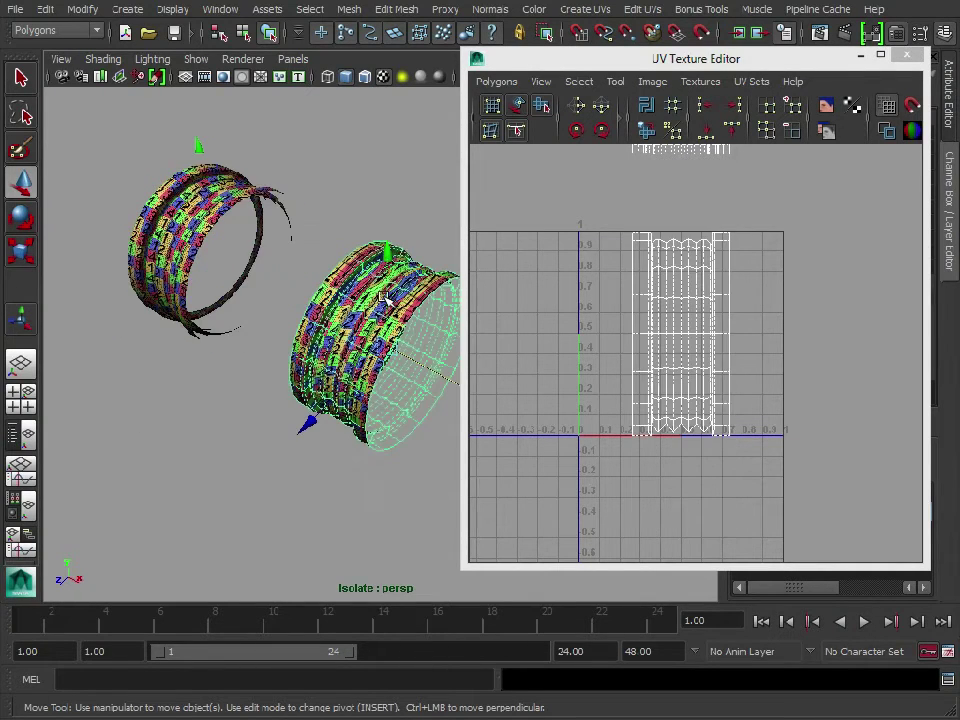
click(250, 250)
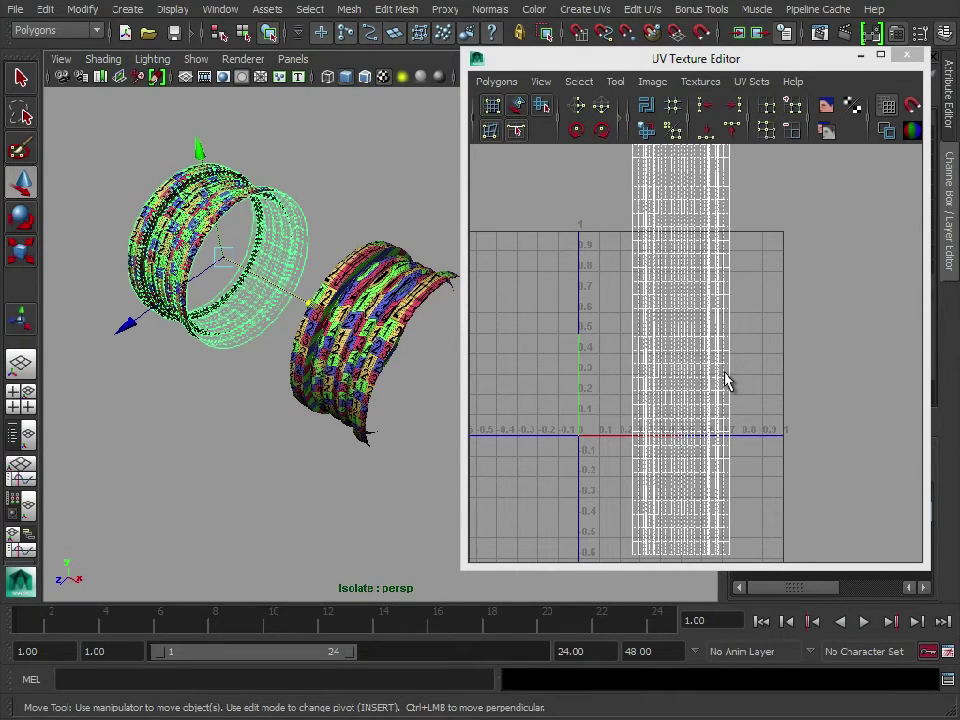
click(370, 278)
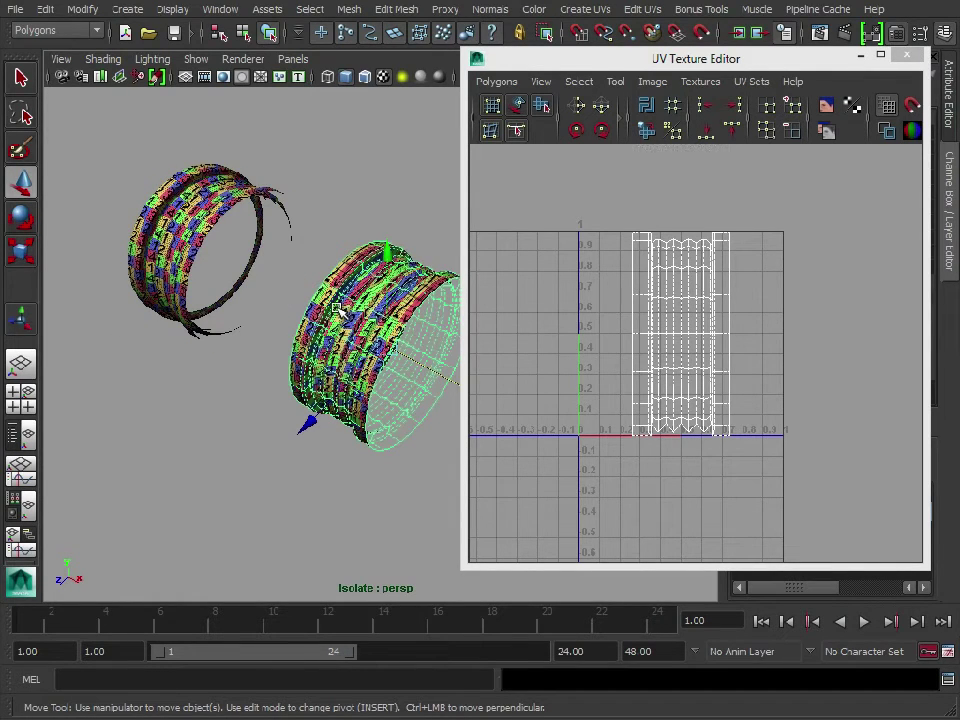
drag(104, 158, 200, 220)
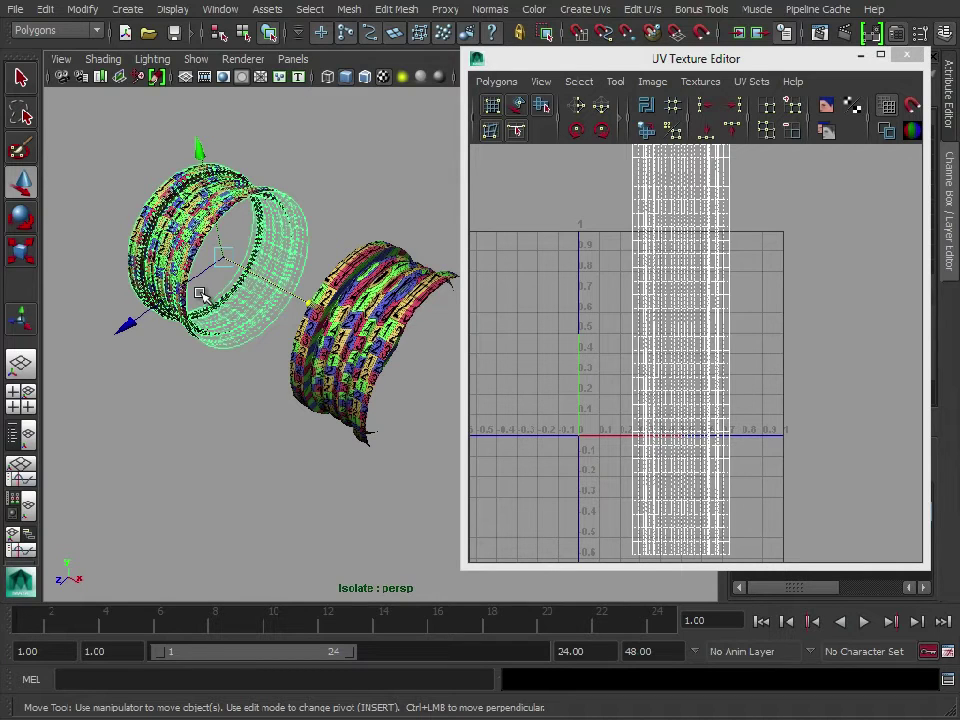
alt+drag(240, 188, 196, 218)
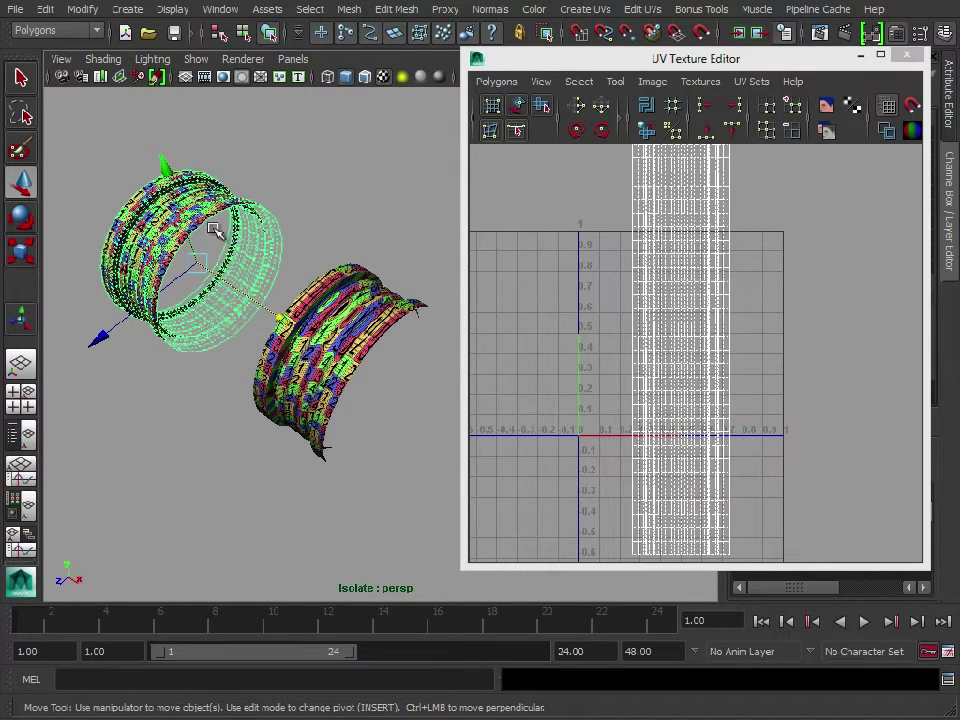
Step: Select the left ring as the source and add the right cylinder as the transfer target
click(311, 118)
key(ctrl+z)
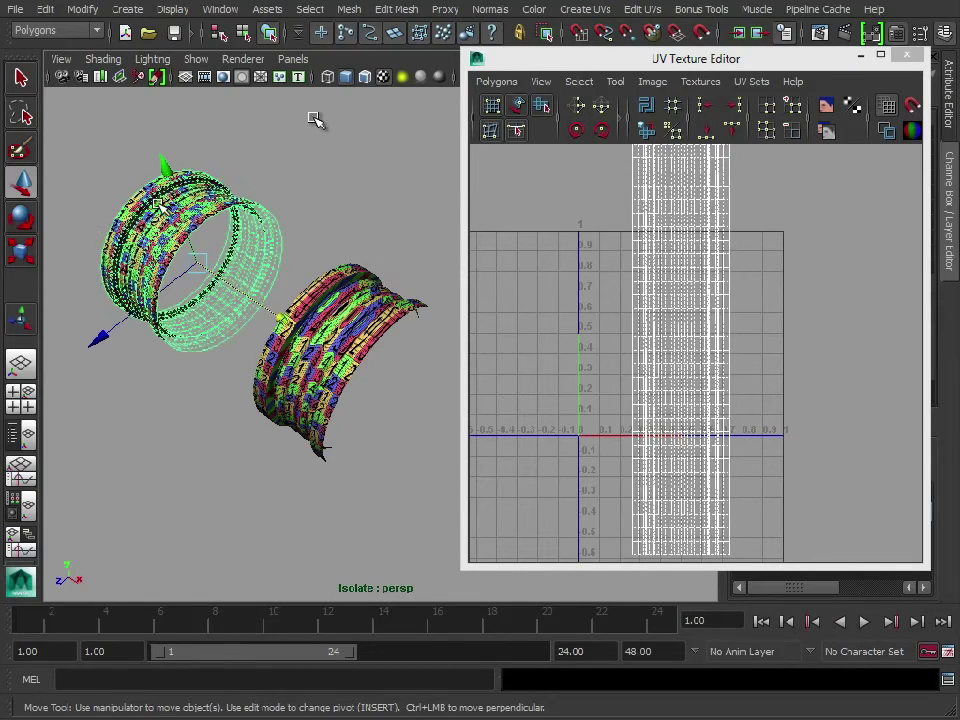
key(ctrl+z)
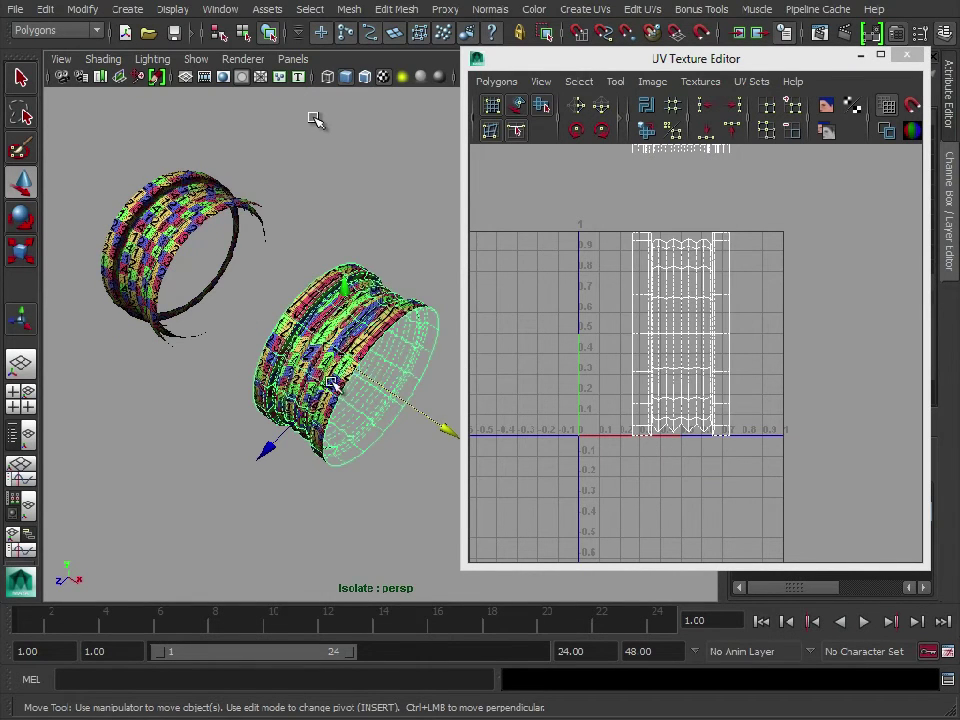
key(ctrl+z)
key(ctrl+z)
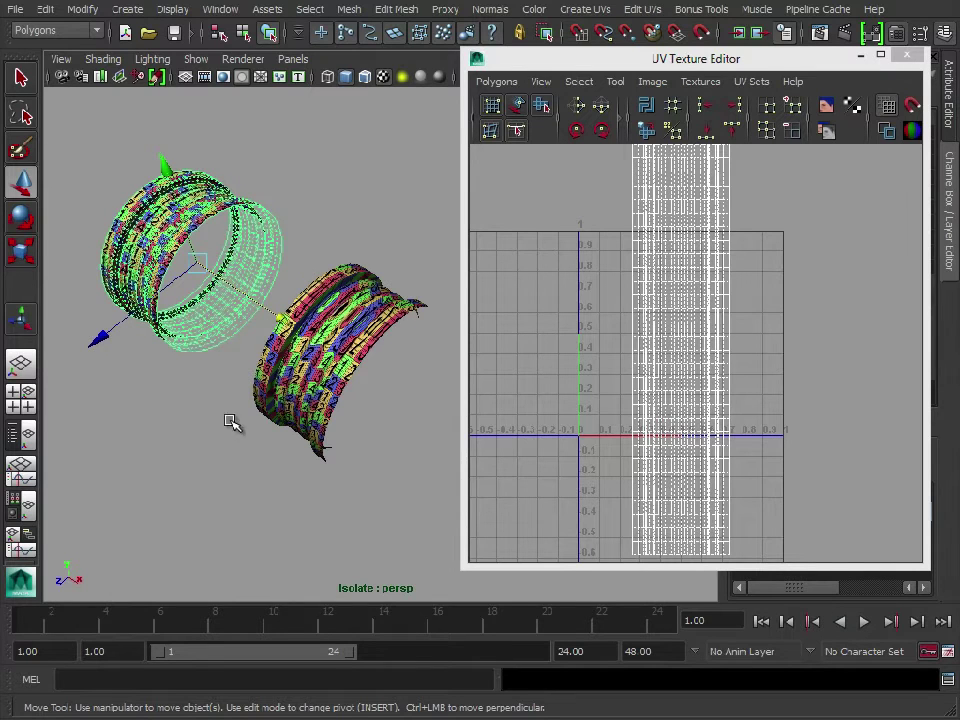
click(322, 382)
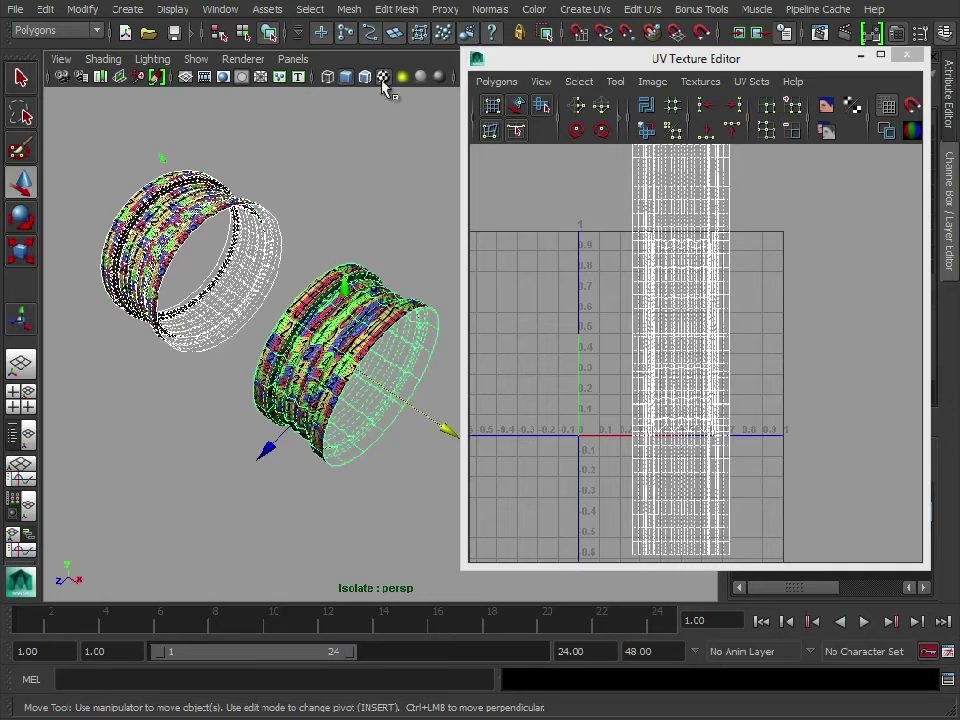
click(349, 9)
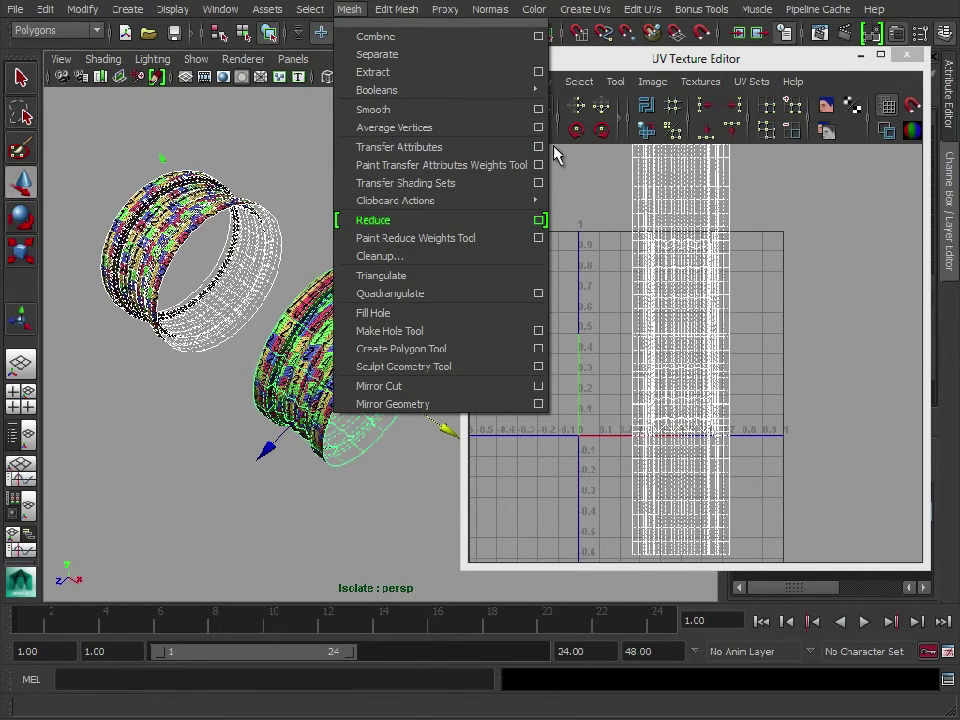
Step: Transfer all UV sets from the left ring onto the cylinder with Transfer Attributes
click(539, 146)
drag(495, 183, 385, 37)
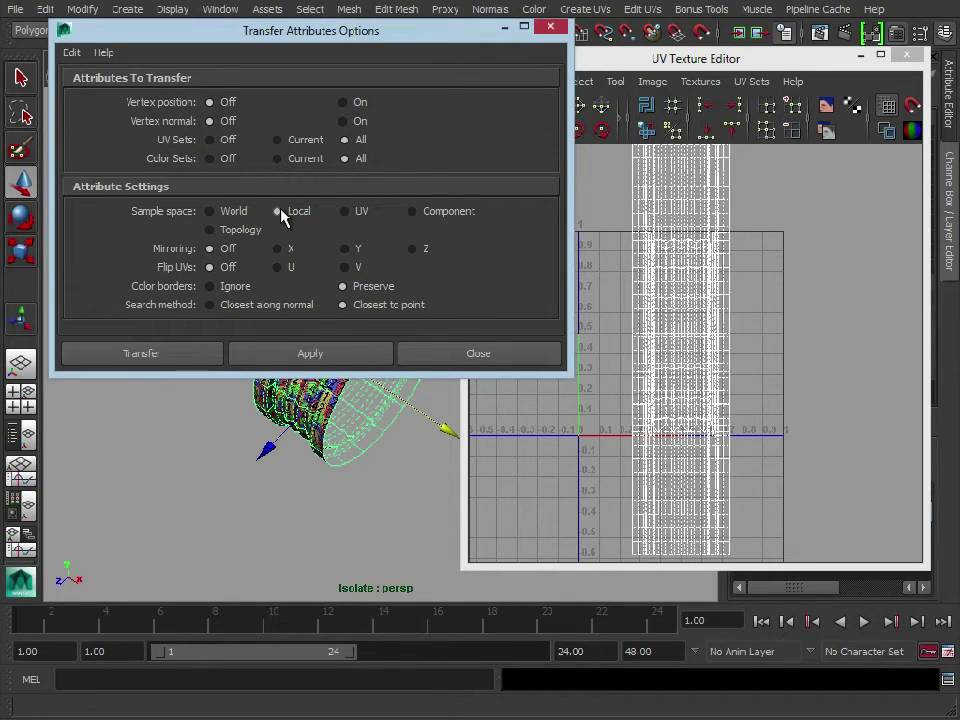
click(340, 366)
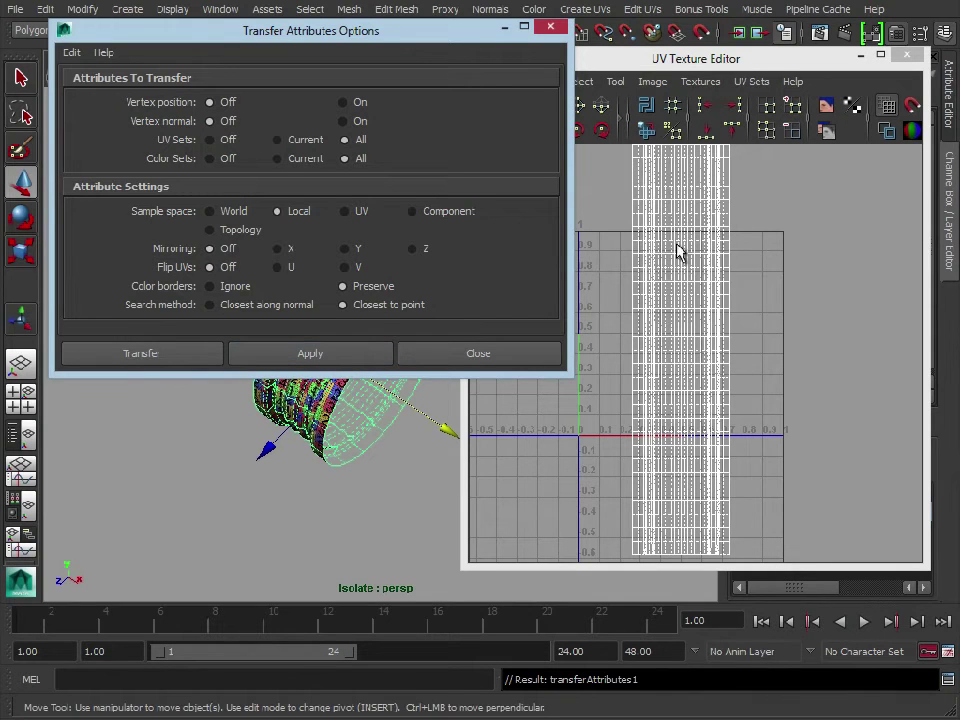
click(551, 26)
click(150, 320)
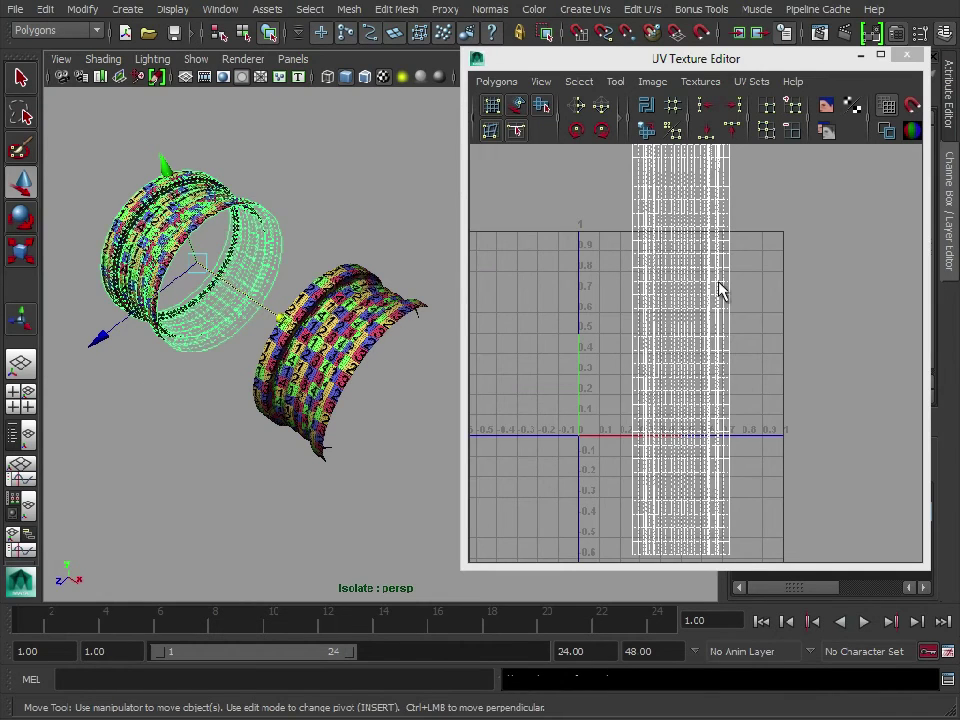
Step: Delete the right cylinder's construction history with Edit > Delete by Type > History
scroll(672, 297, down, 1)
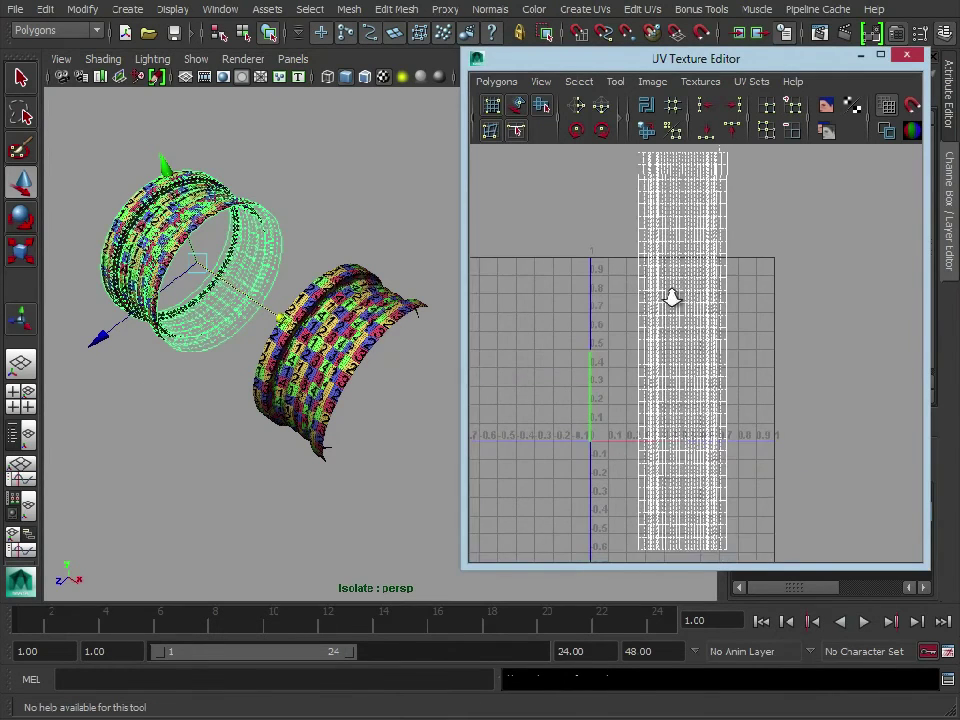
click(322, 343)
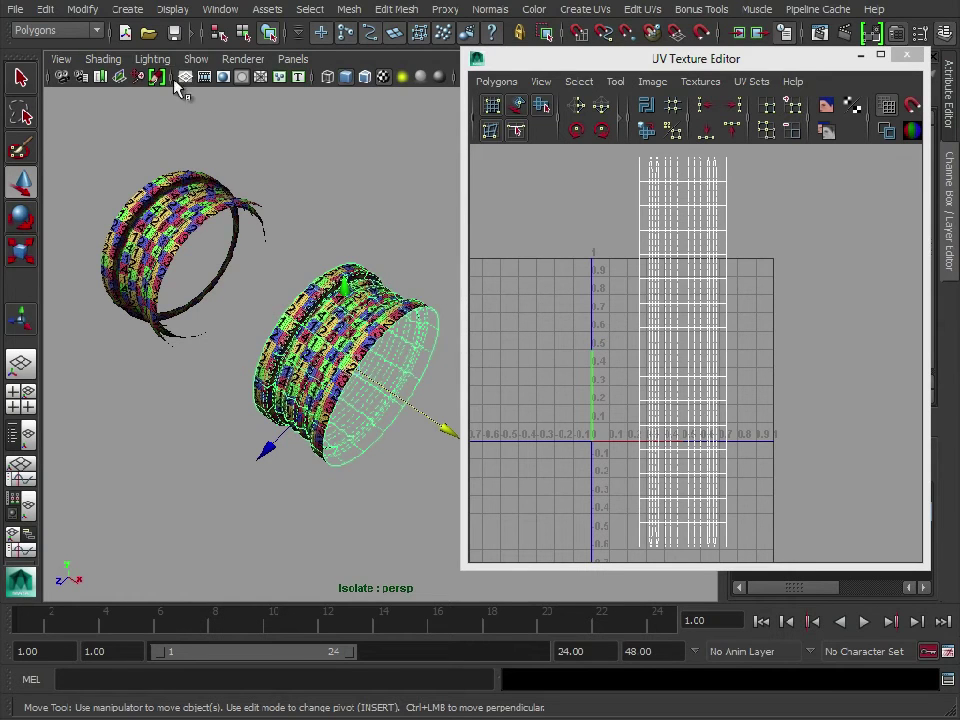
click(45, 10)
mouse_move(128, 222)
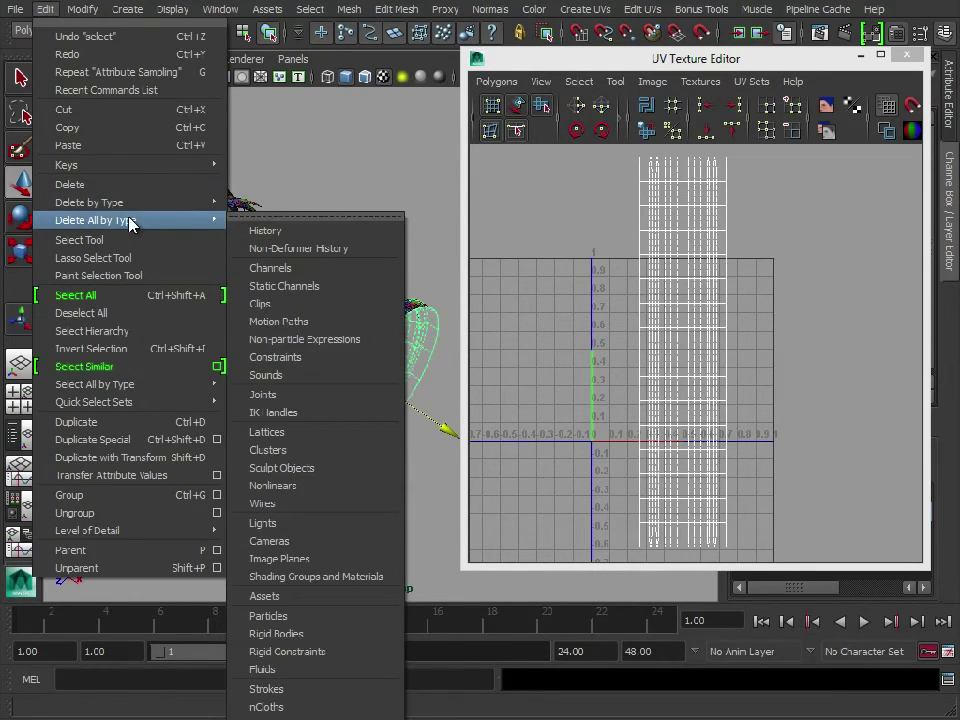
click(270, 213)
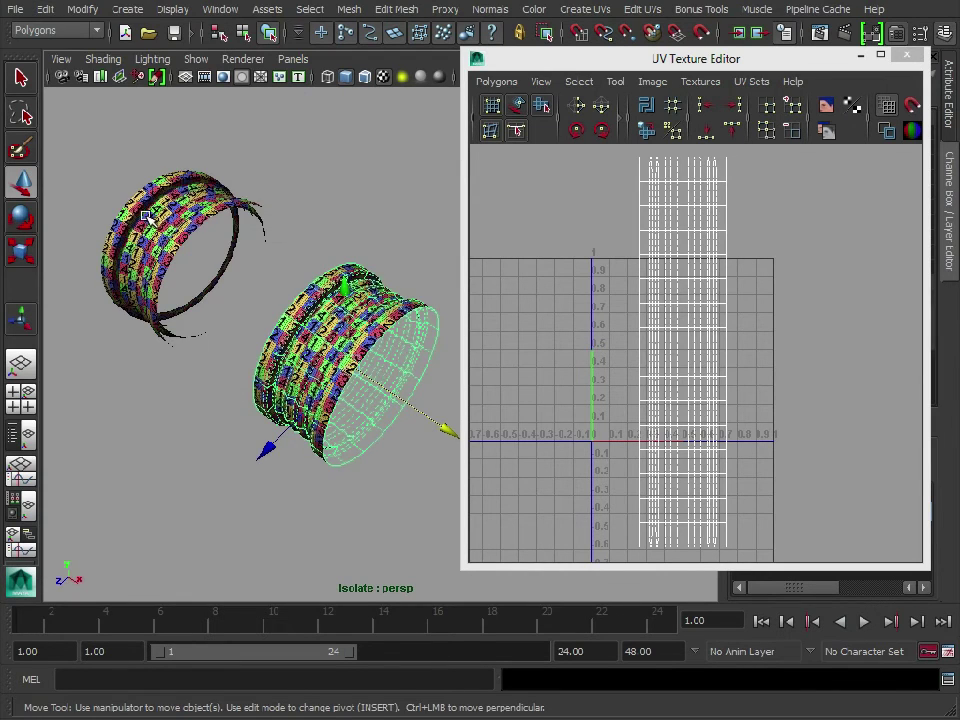
click(115, 170)
Step: Delete the left ring and select all of the cylinder's UVs
key(Delete)
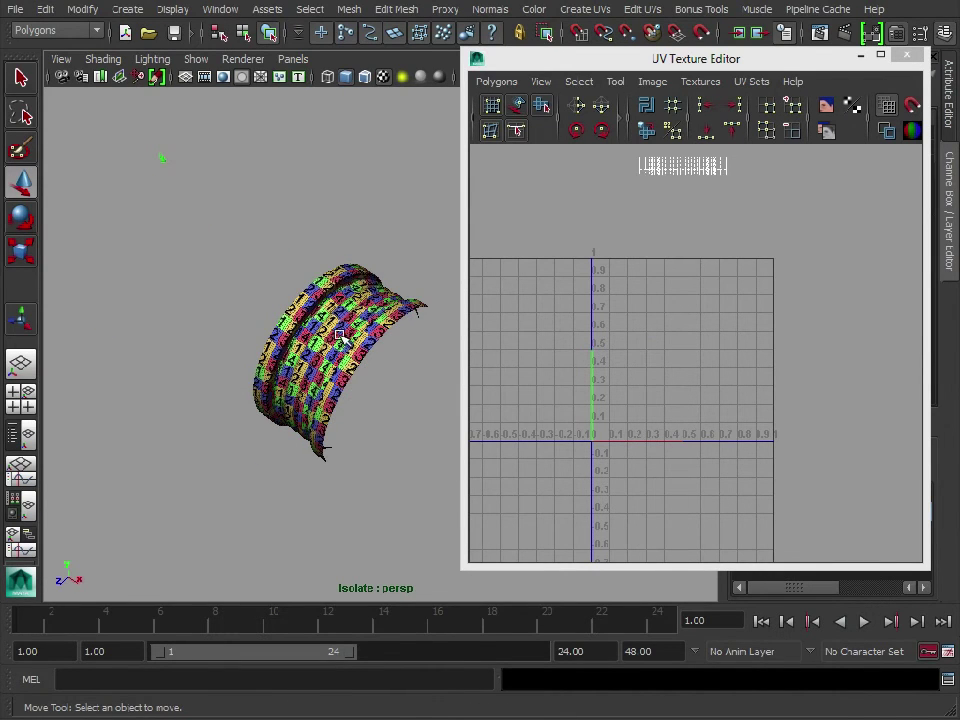
click(258, 290)
right_drag(622, 363, 690, 353)
drag(632, 154, 800, 562)
Step: Scale the cylinder's UV shell down to a narrow central column, then return to object mode
key(r)
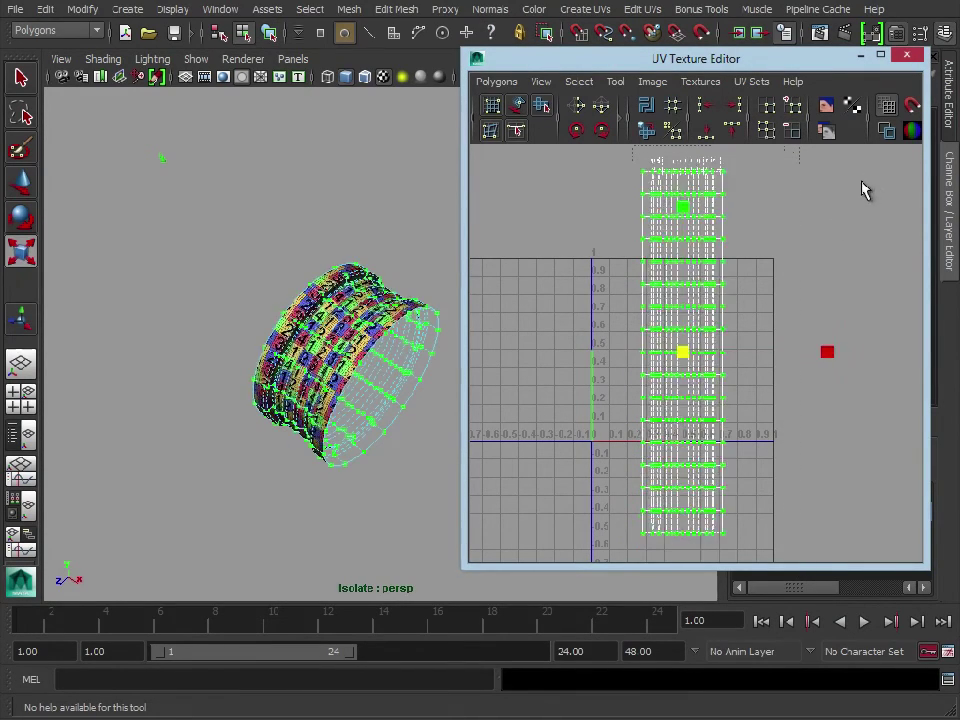
middle_drag(861, 189, 720, 426)
alt+right_drag(581, 223, 673, 229)
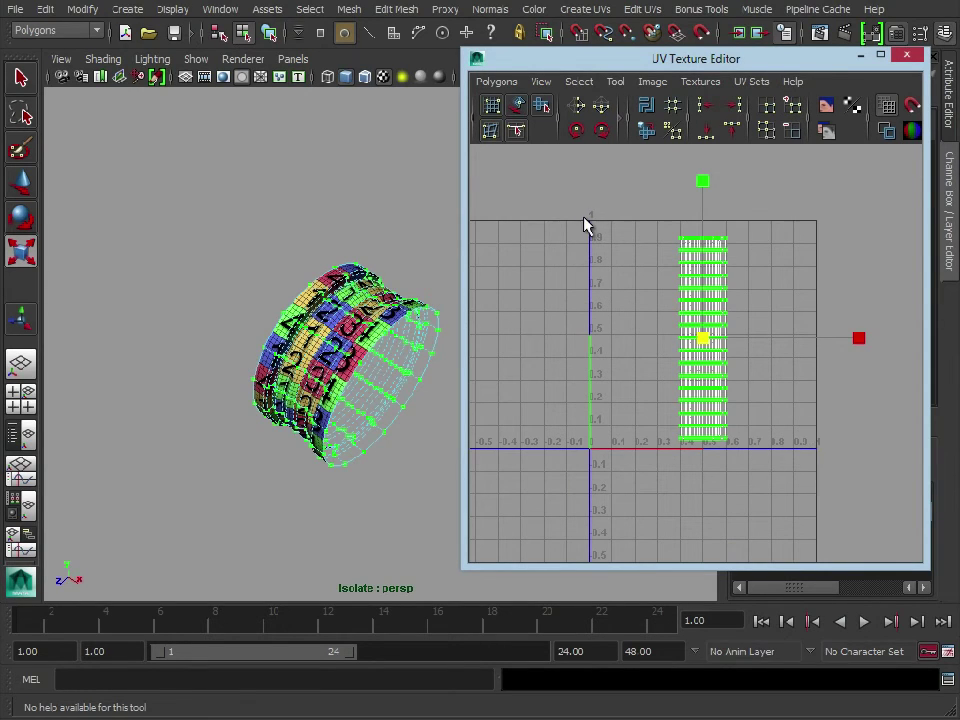
alt+right_drag(604, 448, 660, 253)
middle_drag(855, 236, 790, 284)
key(w)
right_drag(322, 349, 413, 326)
click(330, 350)
alt+drag(330, 350, 358, 355)
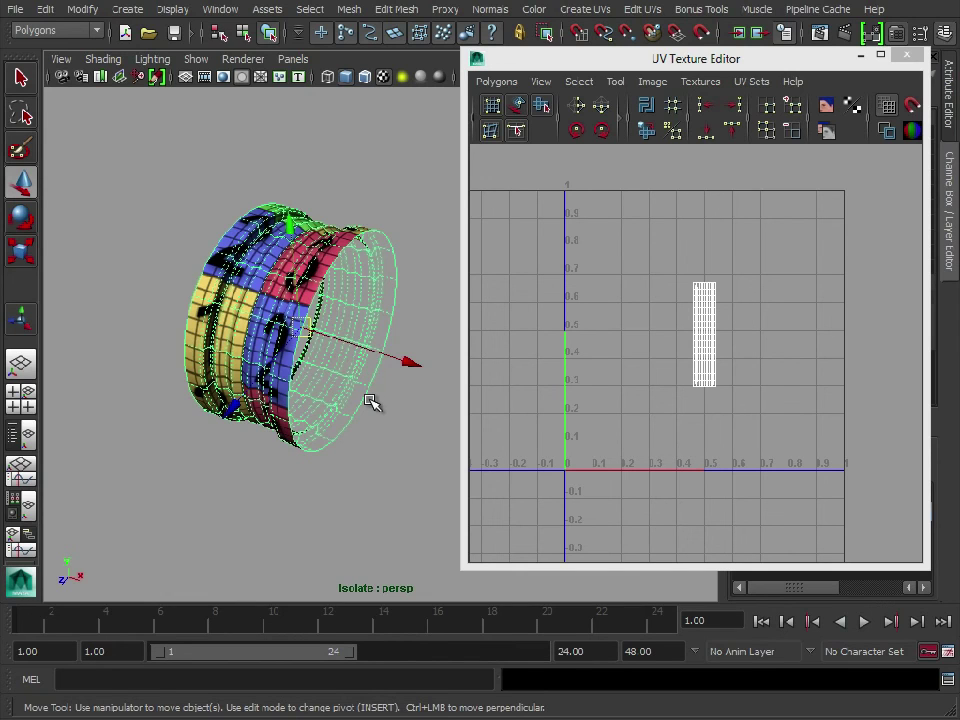
Step: Minimize the UV editor and turn off Isolate Select to view the whole Loader robot
click(862, 56)
alt+middle_drag(448, 202, 504, 248)
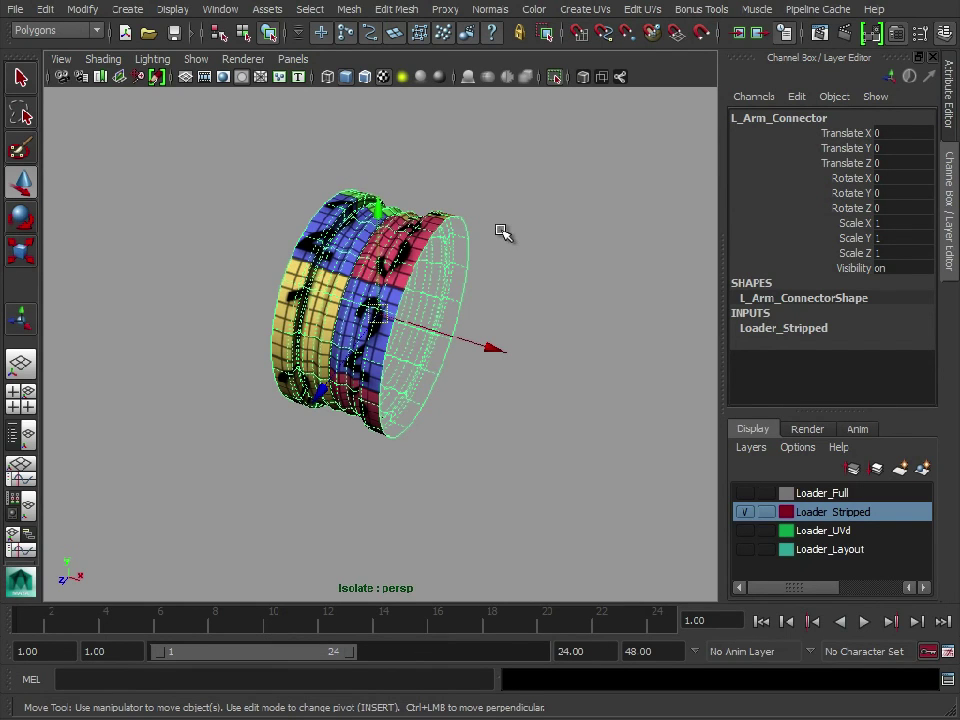
alt+drag(549, 272, 521, 285)
click(196, 59)
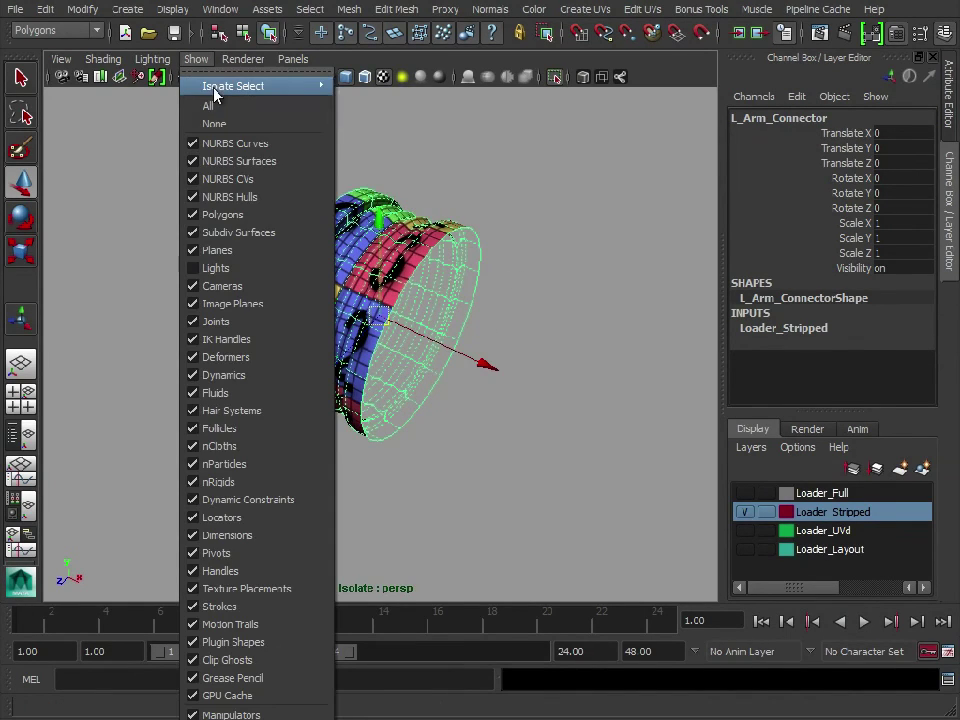
mouse_move(236, 84)
click(366, 95)
alt+right_drag(450, 381, 287, 388)
alt+drag(287, 388, 542, 531)
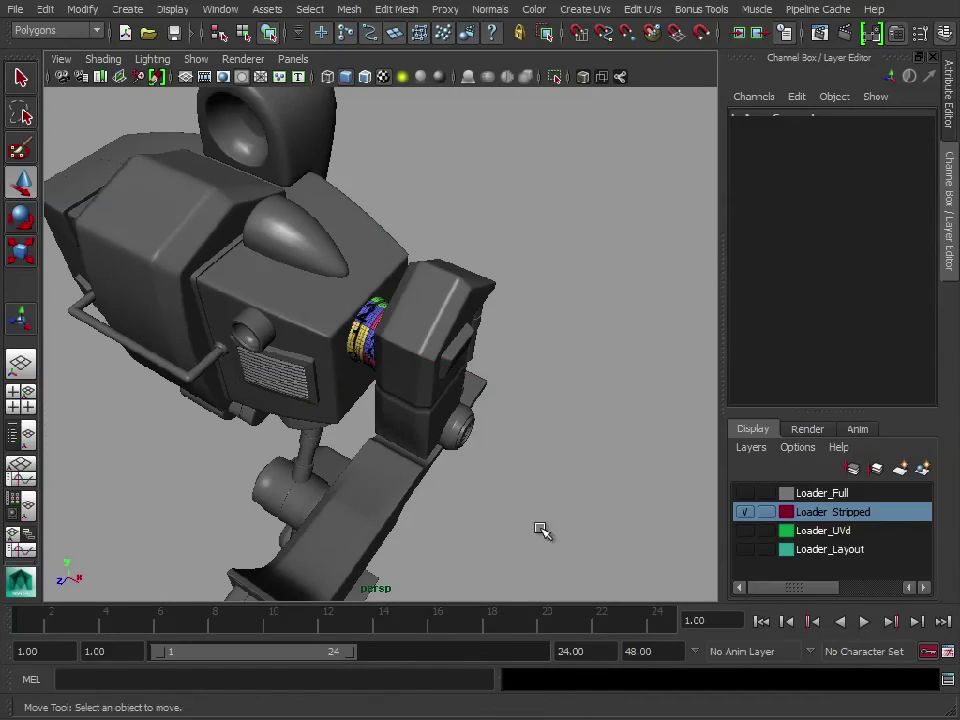
alt+right_drag(542, 531, 390, 448)
alt+drag(390, 448, 437, 279)
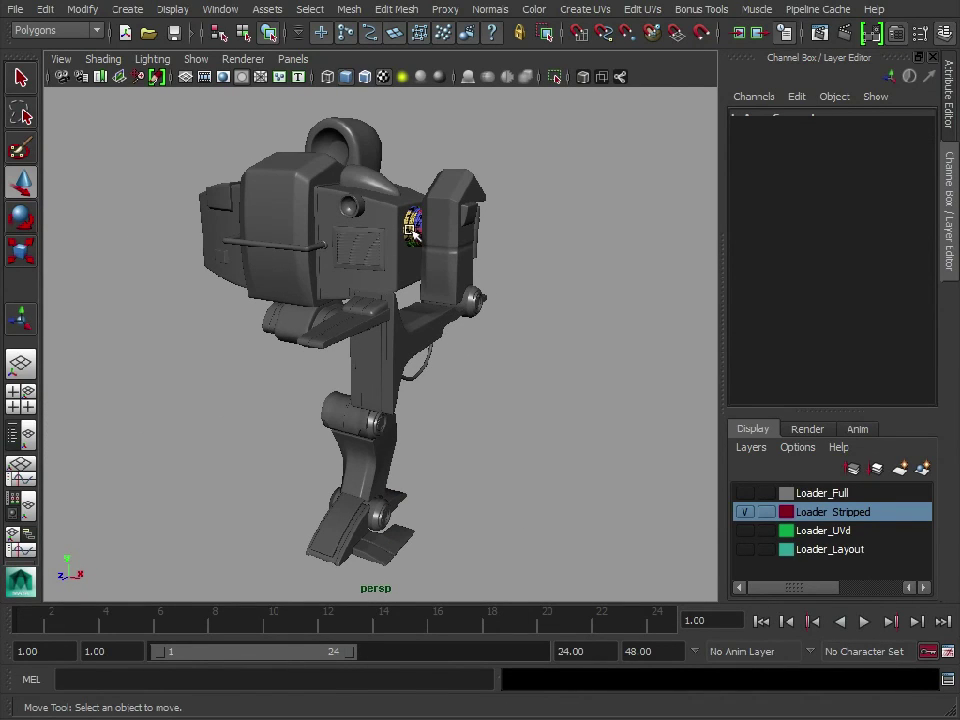